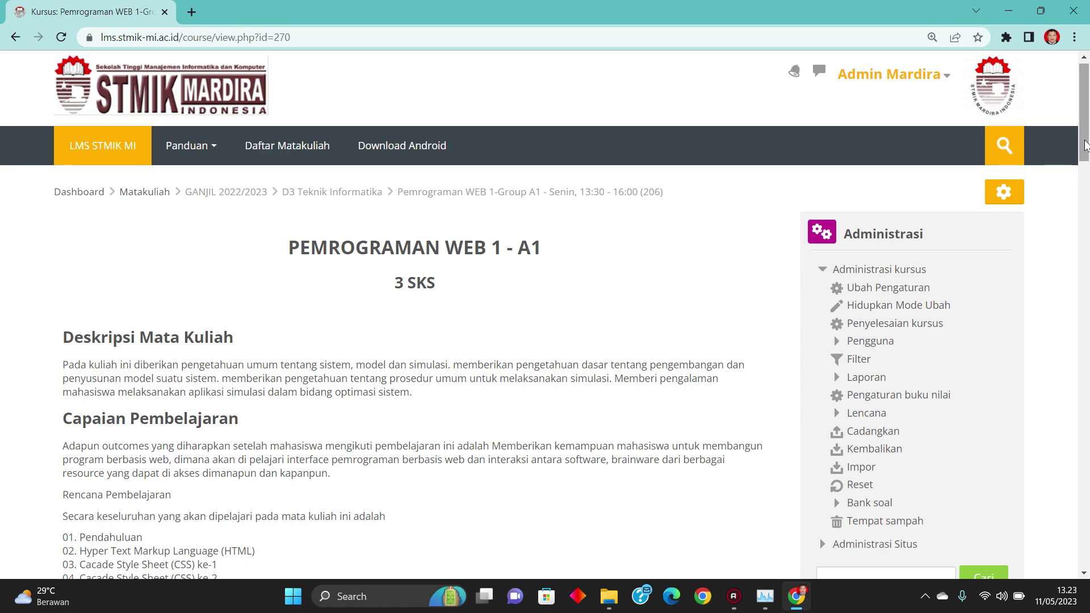
Step: Expand the Ujian Tengah Semester (UTS) section and turn on editing mode for the course
left_click(1085, 145)
left_click_drag(1084, 108, 1087, 386)
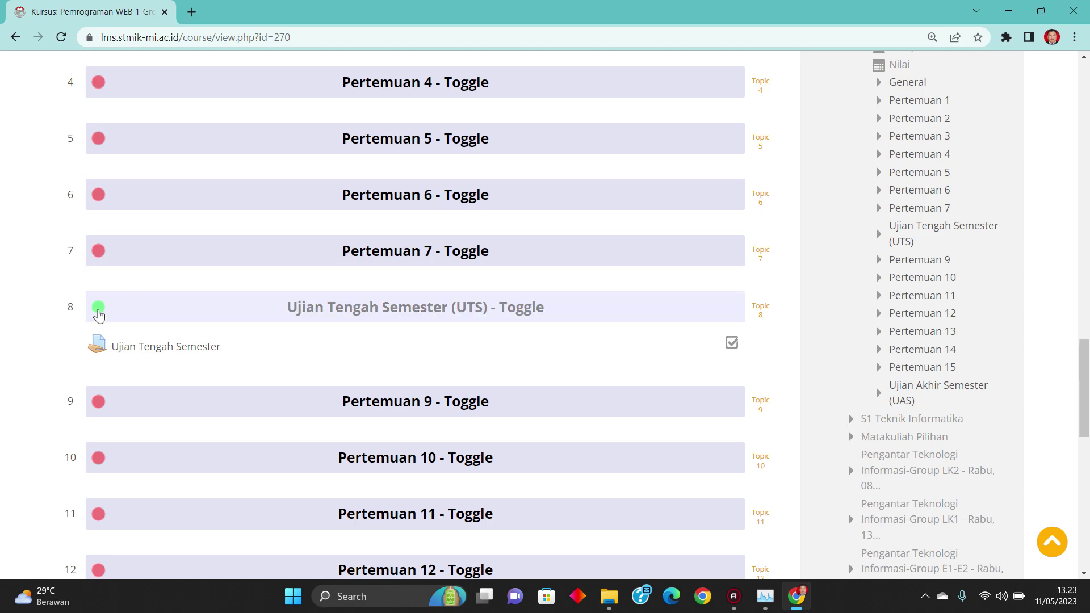
left_click(99, 310)
left_click(99, 311)
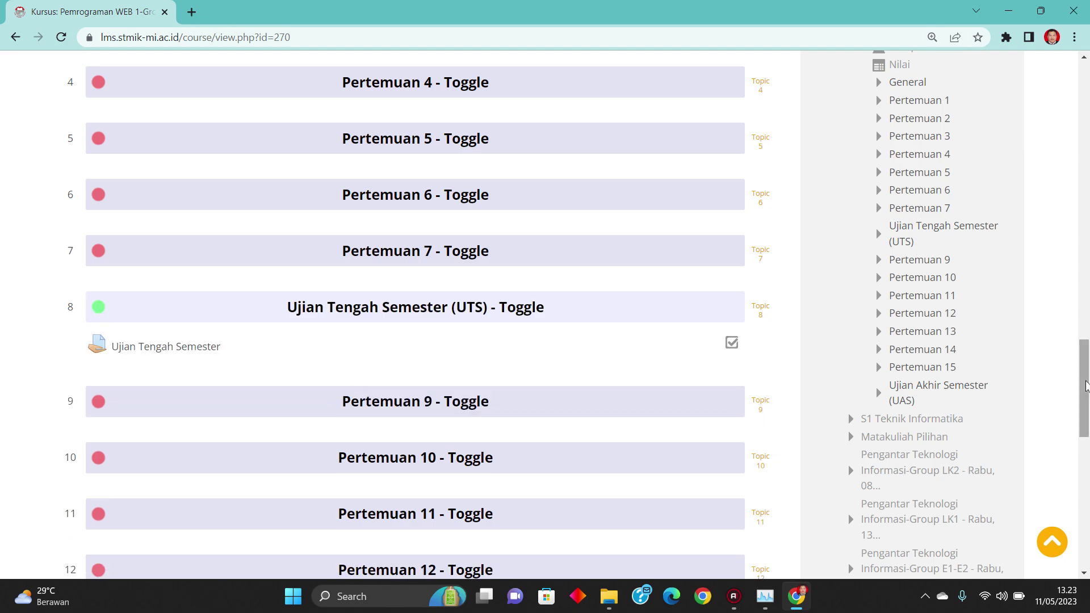
left_click_drag(1085, 386, 1085, 67)
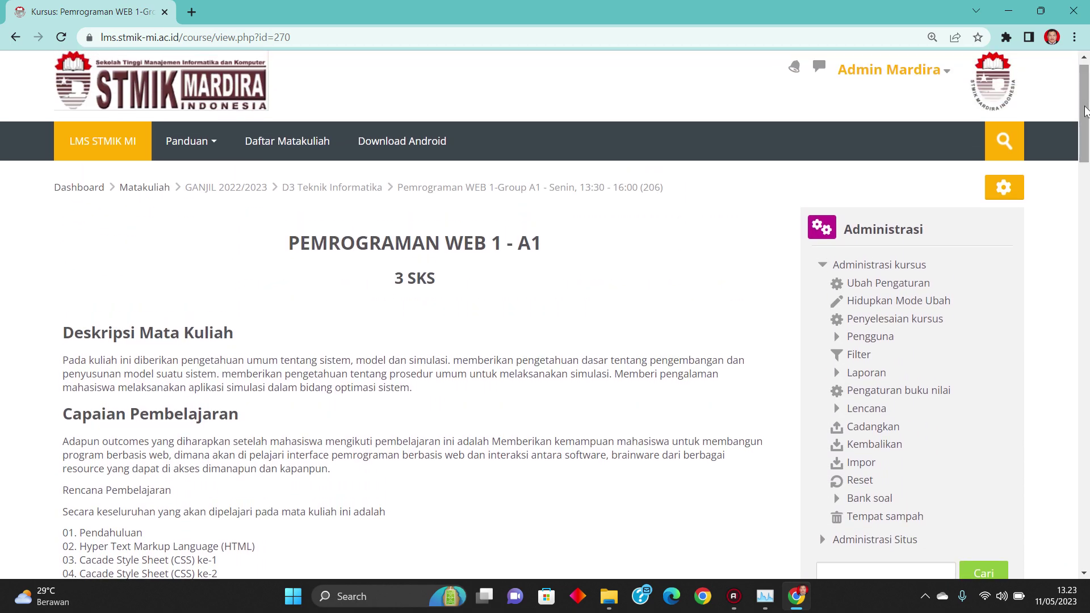
left_click(872, 303)
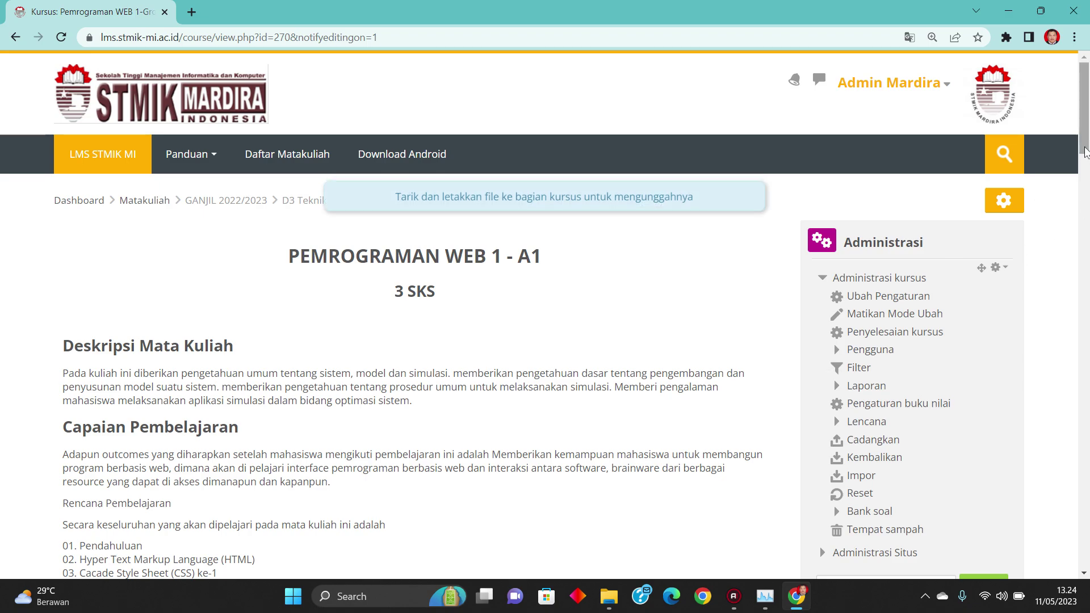
Step: Add a new Penugasan activity to the Ujian Tengah Semester (UTS) section
left_click_drag(1085, 152, 1088, 451)
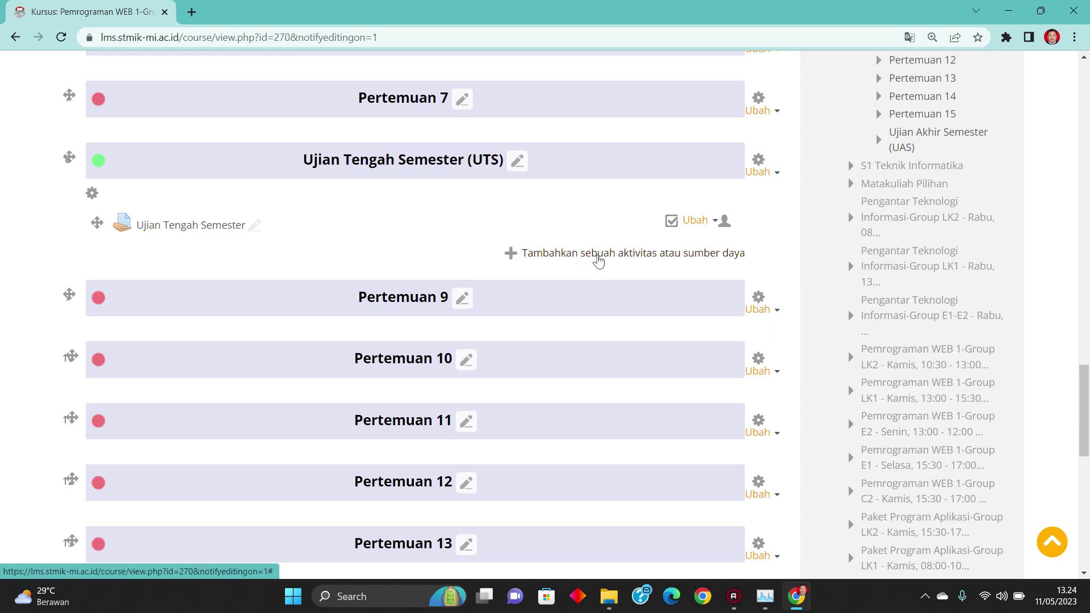
left_click(598, 255)
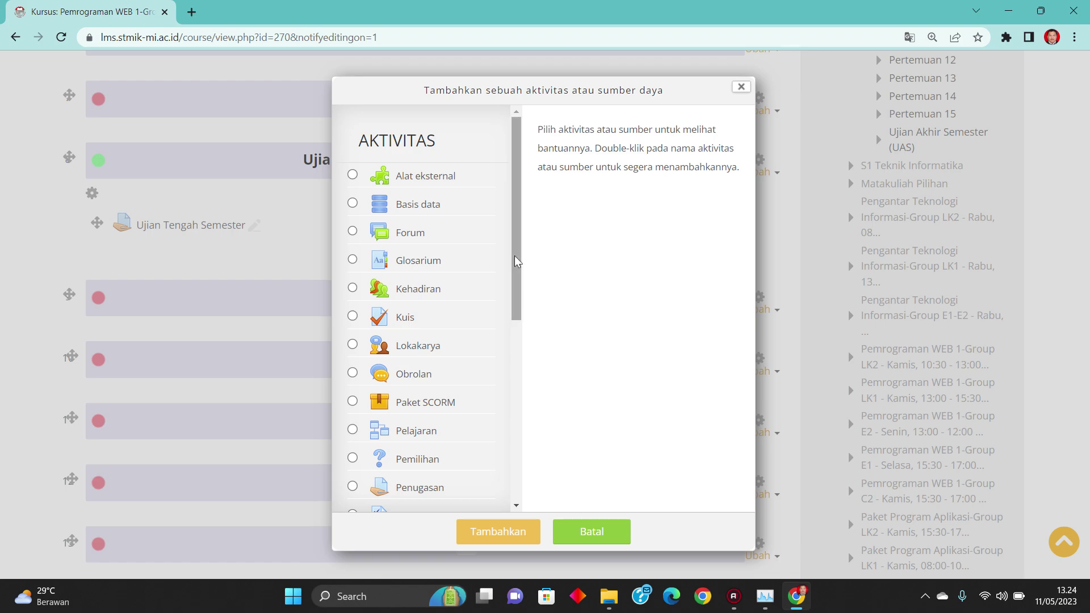
left_click_drag(514, 255, 509, 335)
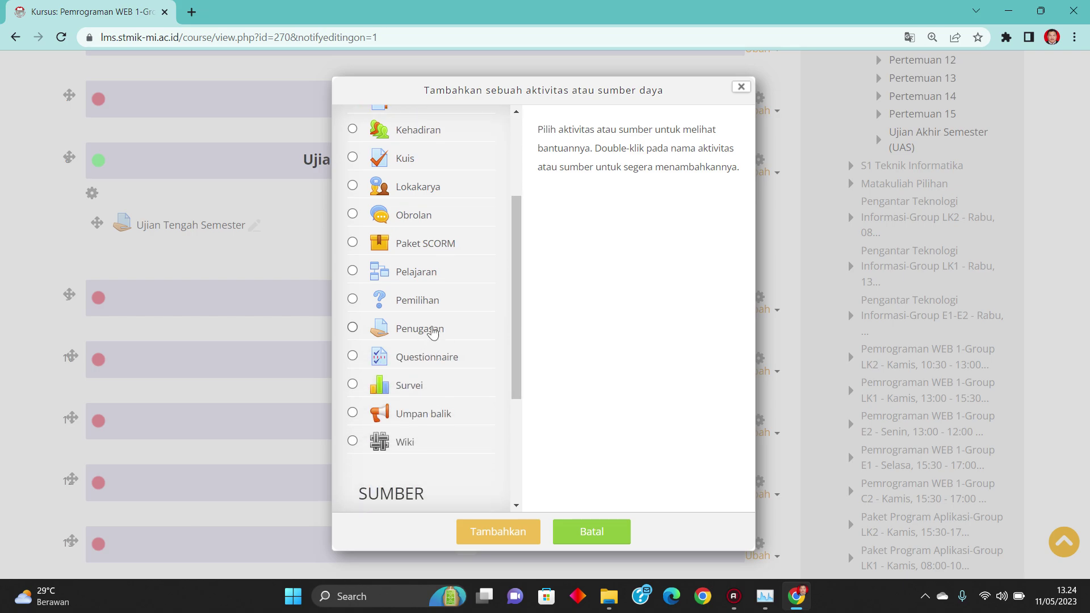
left_click(433, 333)
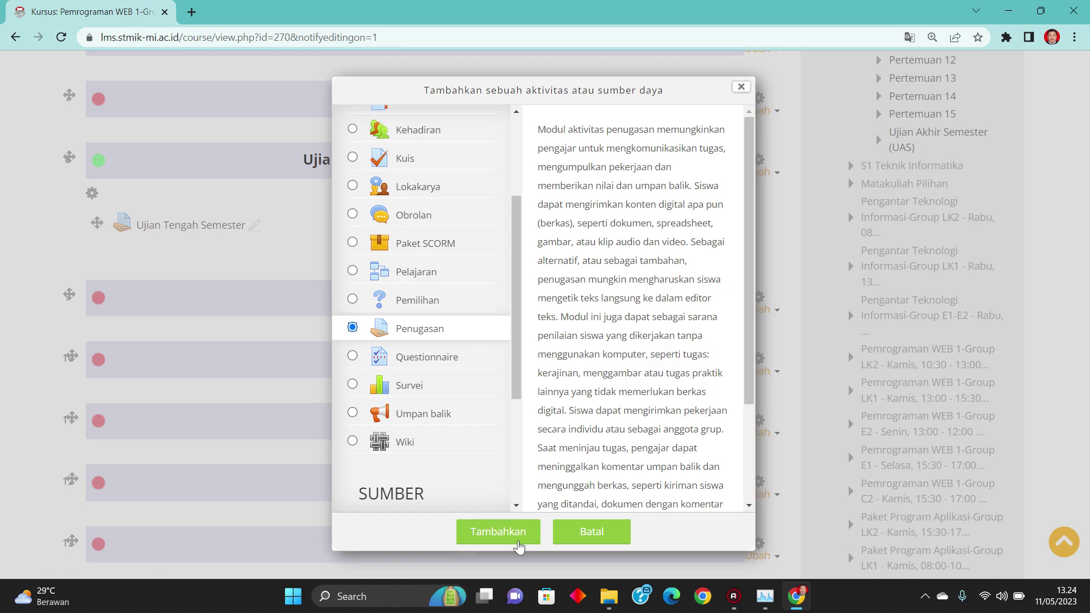
left_click(494, 542)
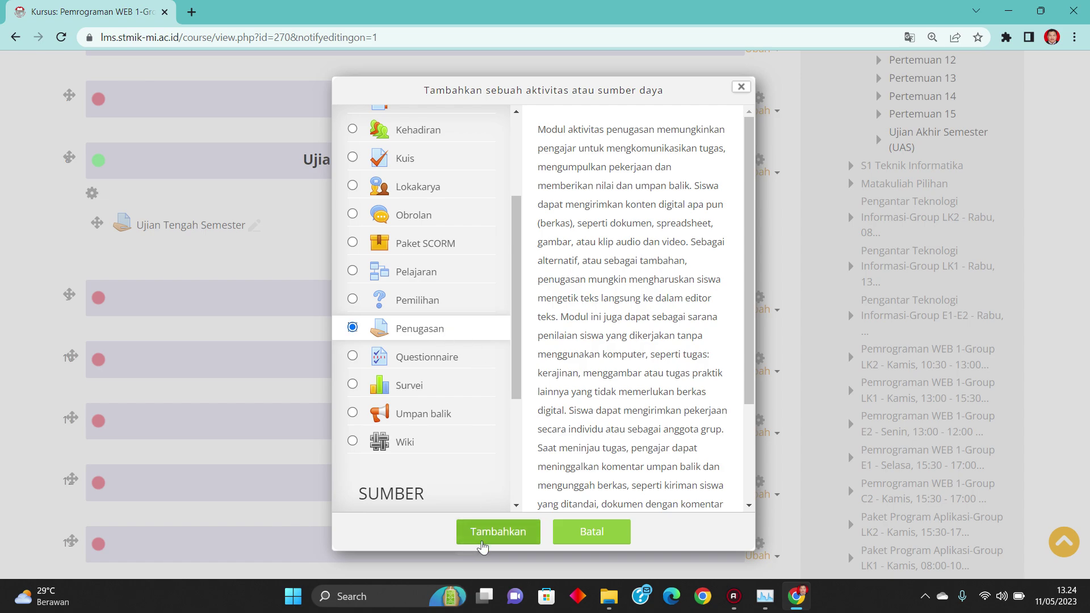
left_click(481, 544)
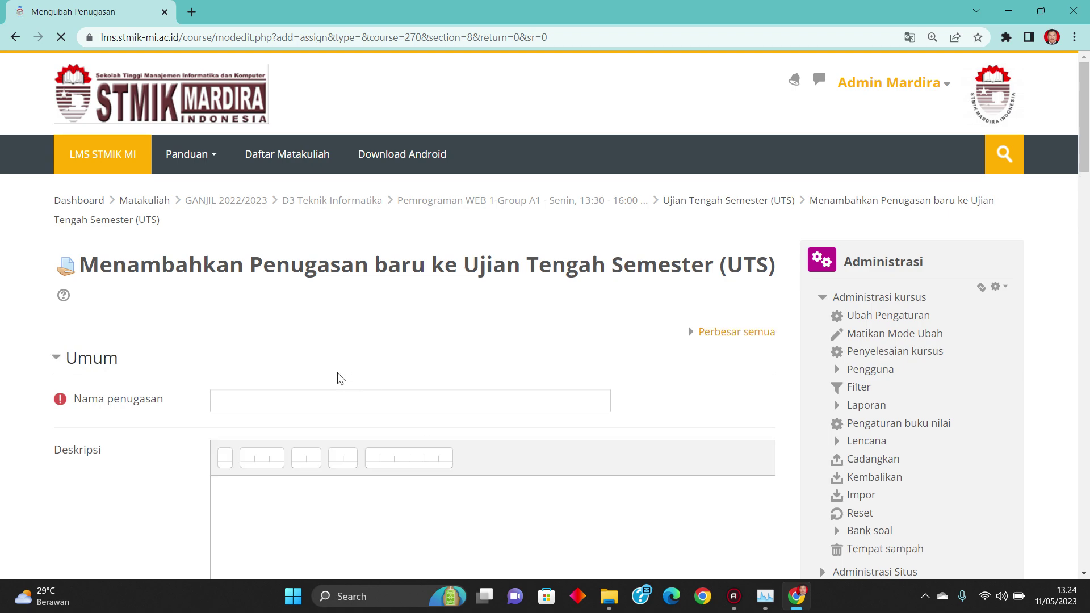
Step: Name the assignment "SOAL UTS WEB" and enter the description "Silahkan kirimkan jawaban sesuai waktu yang telah disediakan."
left_click(298, 401)
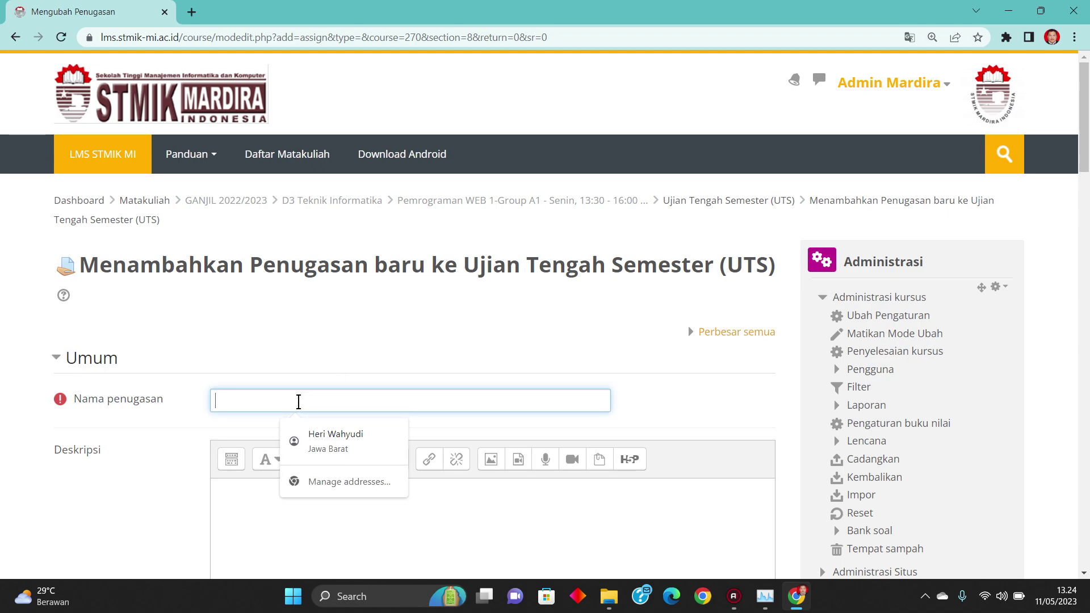
type("So")
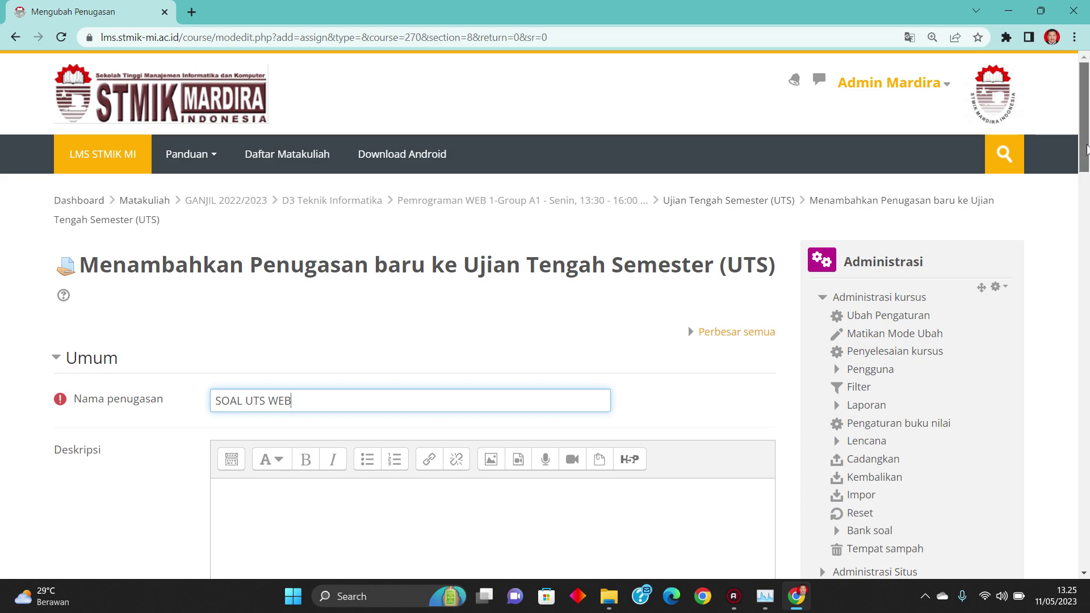
scroll(1087, 148, "down", 3)
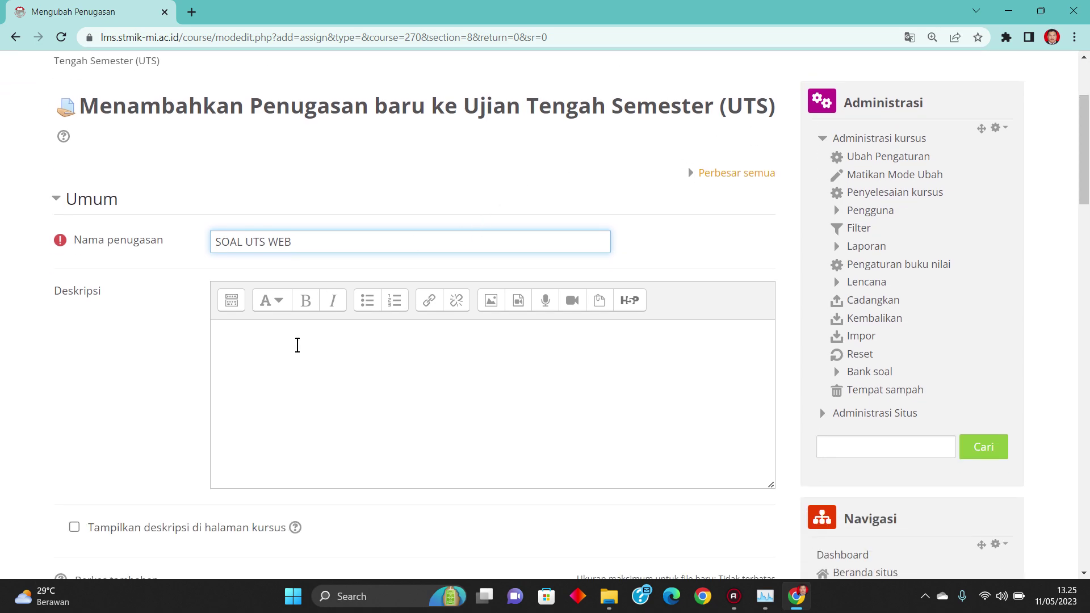
left_click(301, 337)
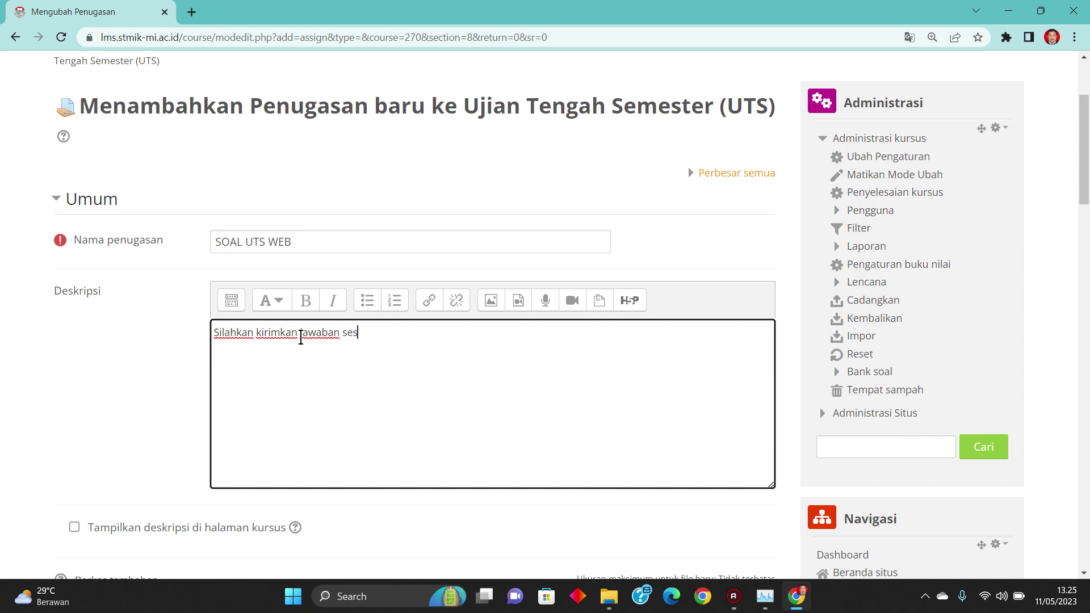
type("uai waktu yang telah disediakan.")
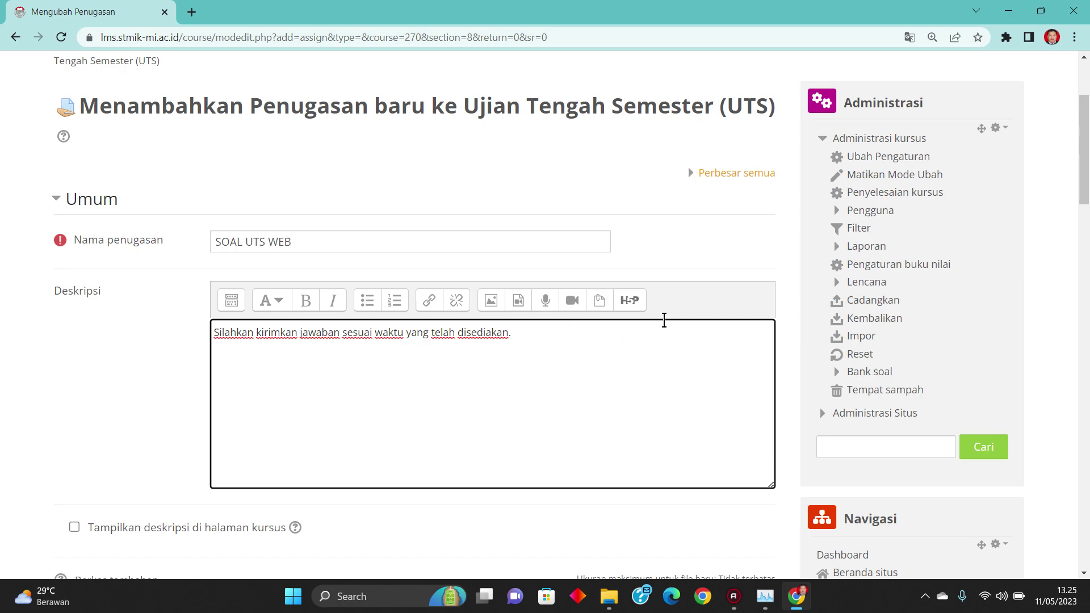
Step: Enable showing the description on the course page and attach SRT PEMBERITAHUAN UTS 2022 from the PANITIA UTS folder as an additional file
scroll(1087, 149, "down", 3)
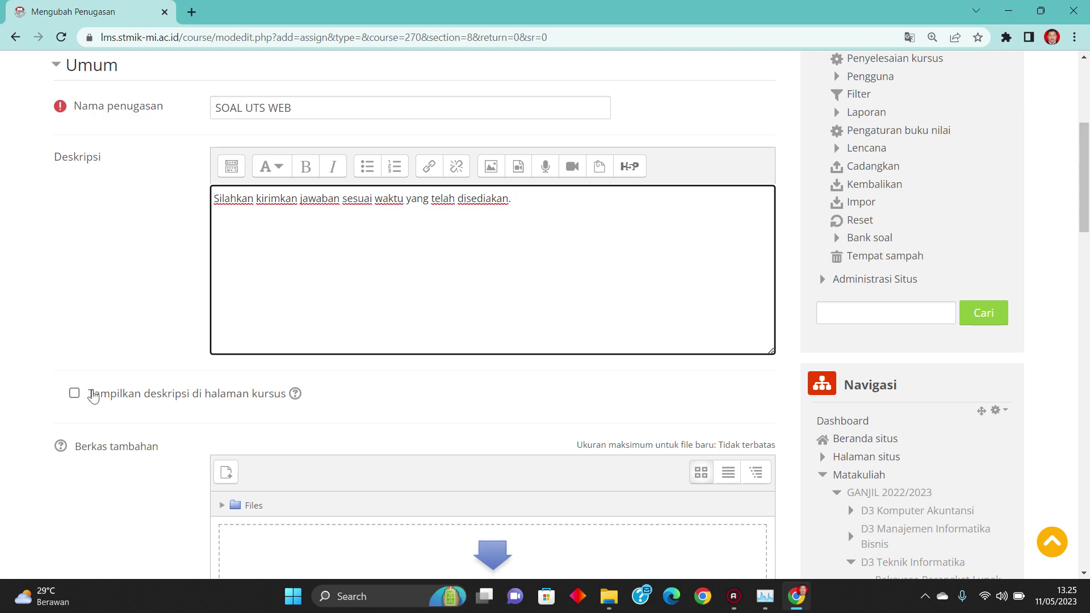
left_click(77, 393)
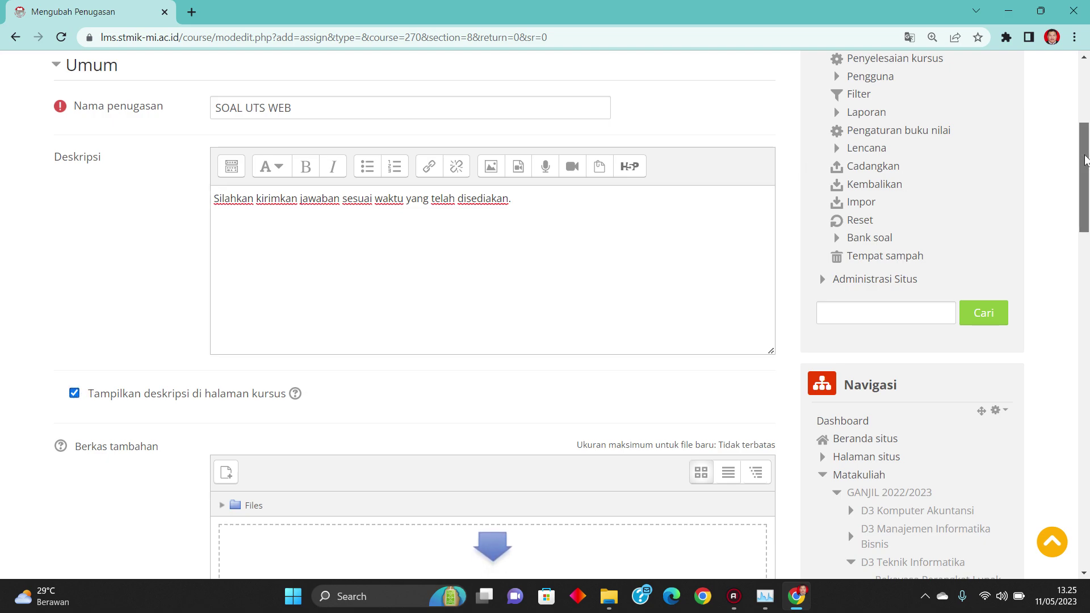
scroll(591, 235, "down", 4)
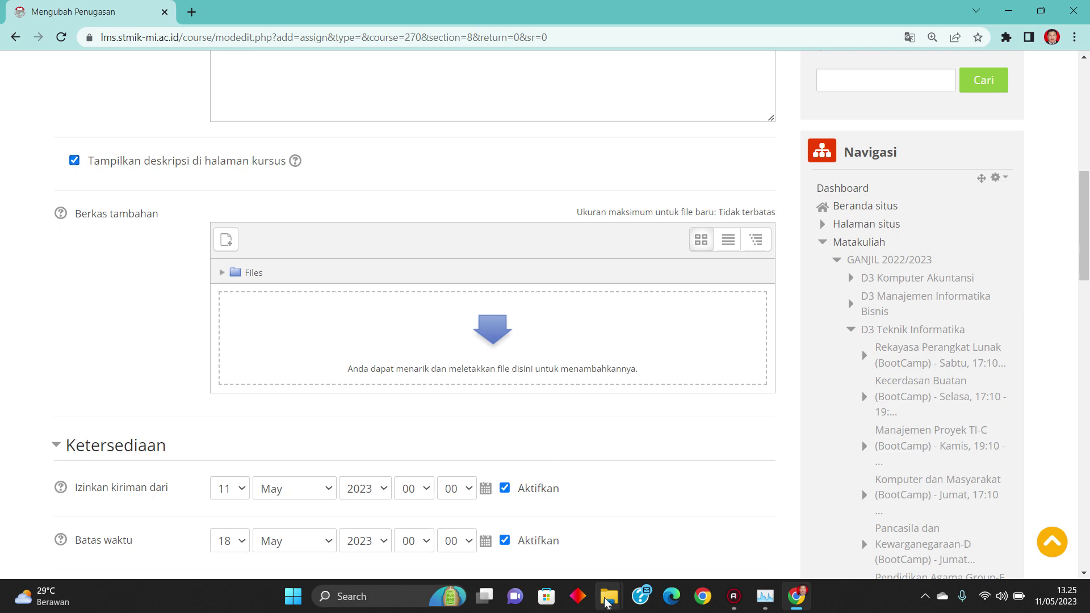
mouse_move(607, 600)
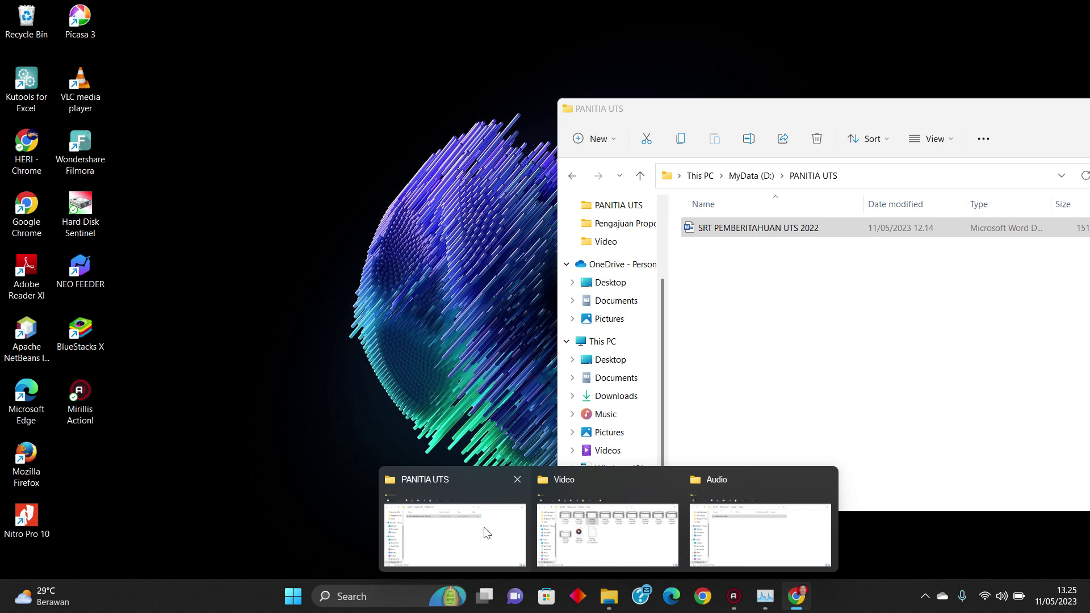
left_click(481, 530)
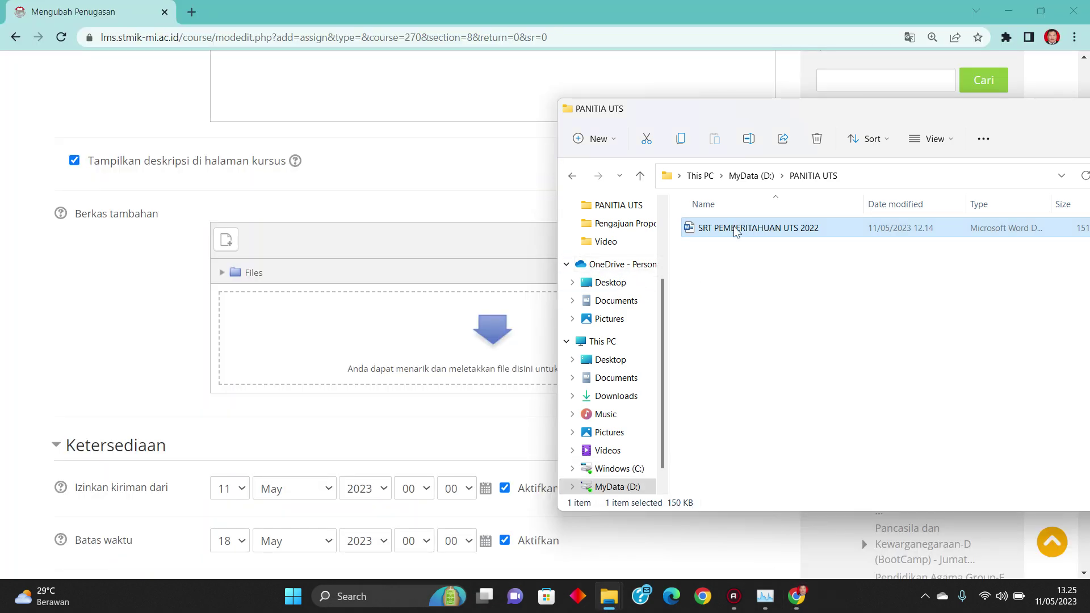
left_click_drag(735, 236, 410, 364)
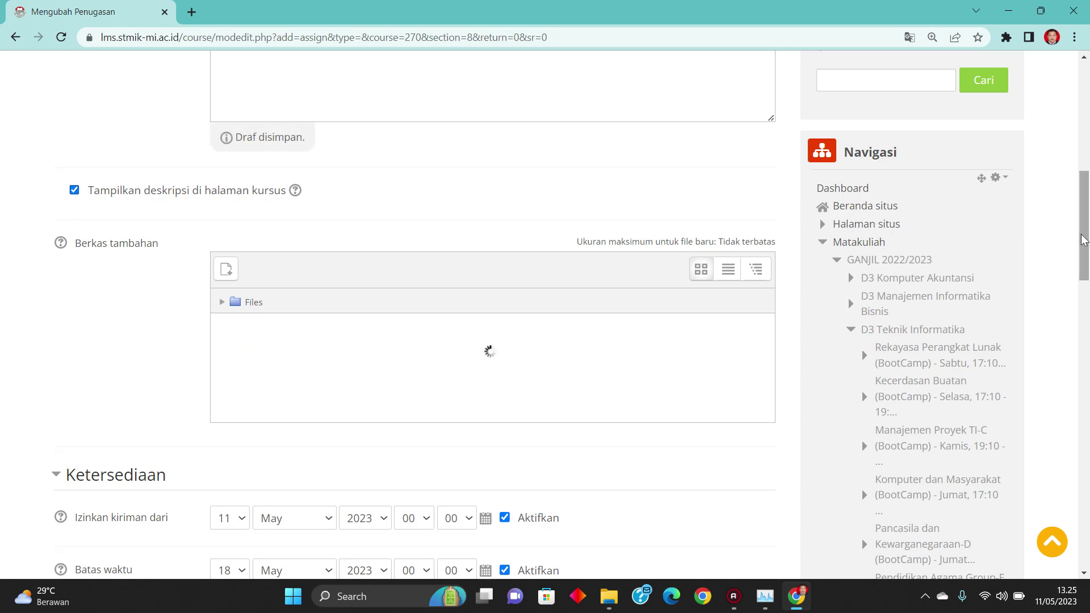
Step: Set the hour from which submissions are allowed (Izinkan kiriman dari) to 13
left_click_drag(1084, 238, 1085, 296)
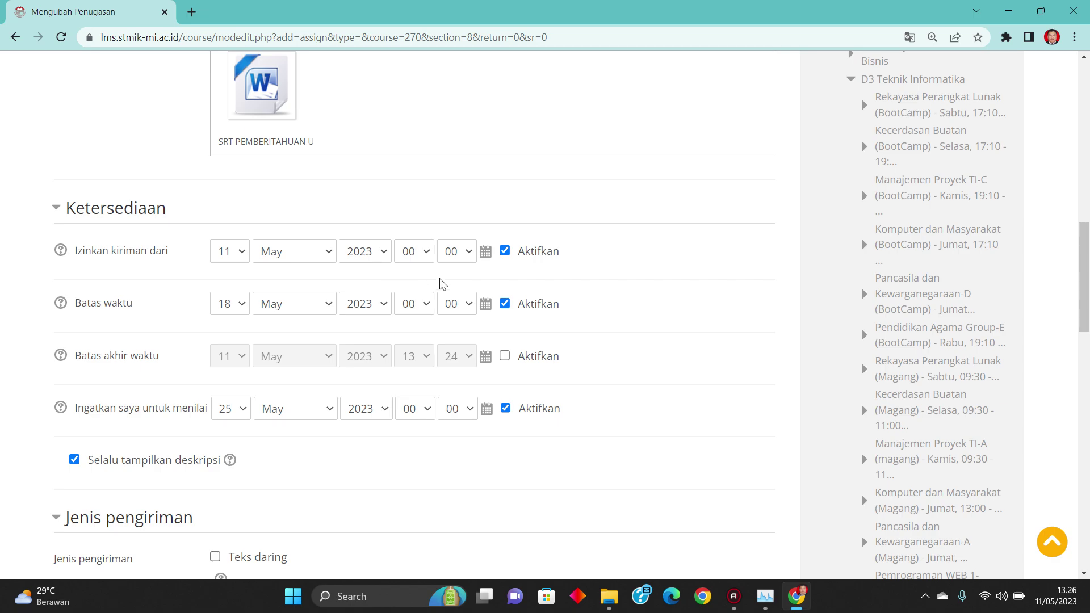
left_click(425, 251)
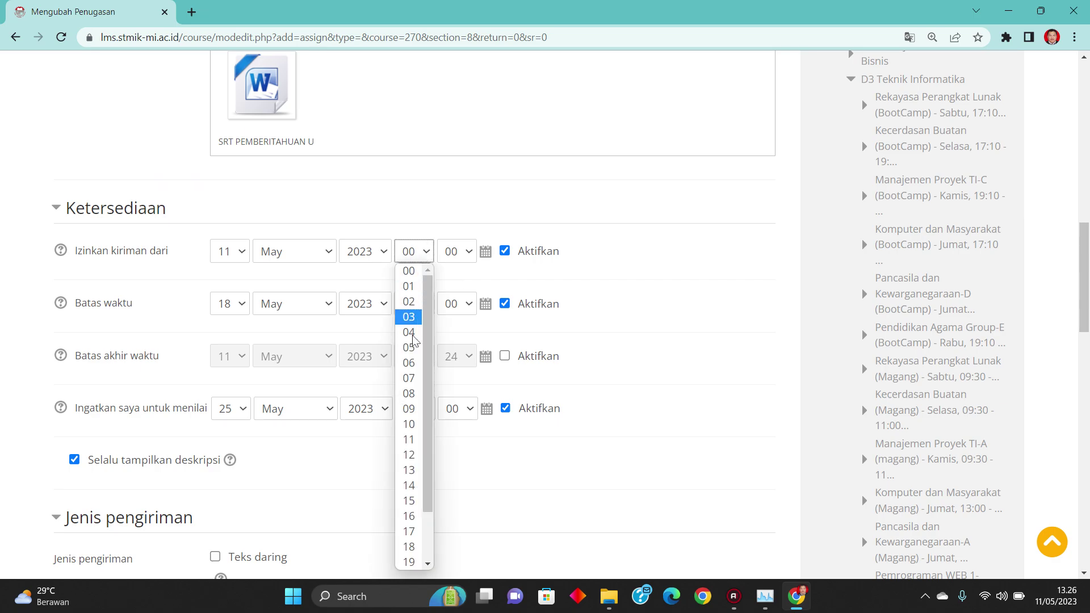
left_click(414, 470)
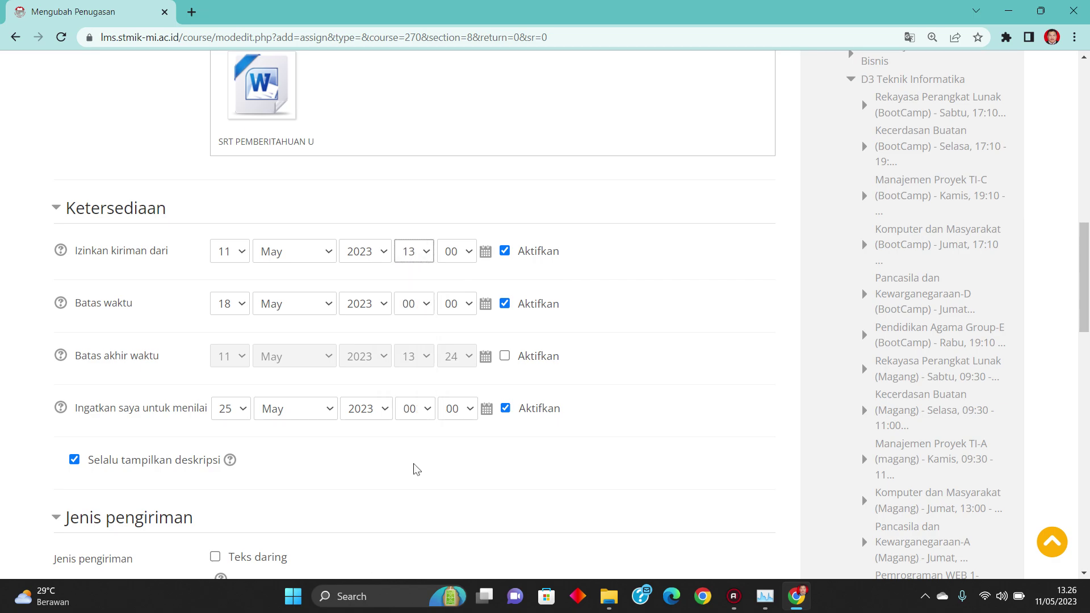
Step: Set the due date (Batas waktu) to day 11 at 14:30
left_click(244, 306)
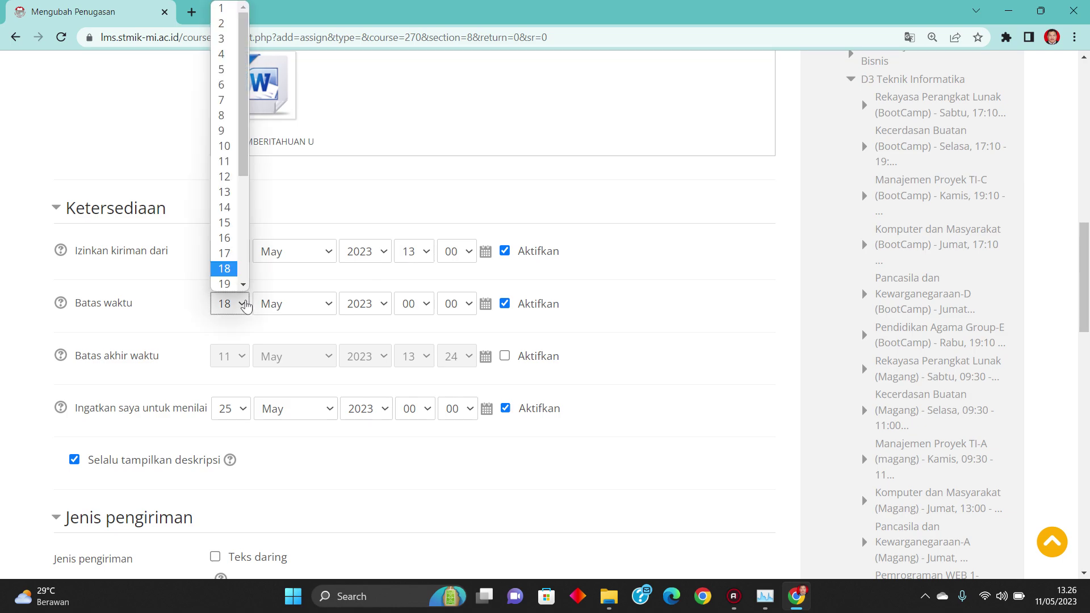
left_click(225, 161)
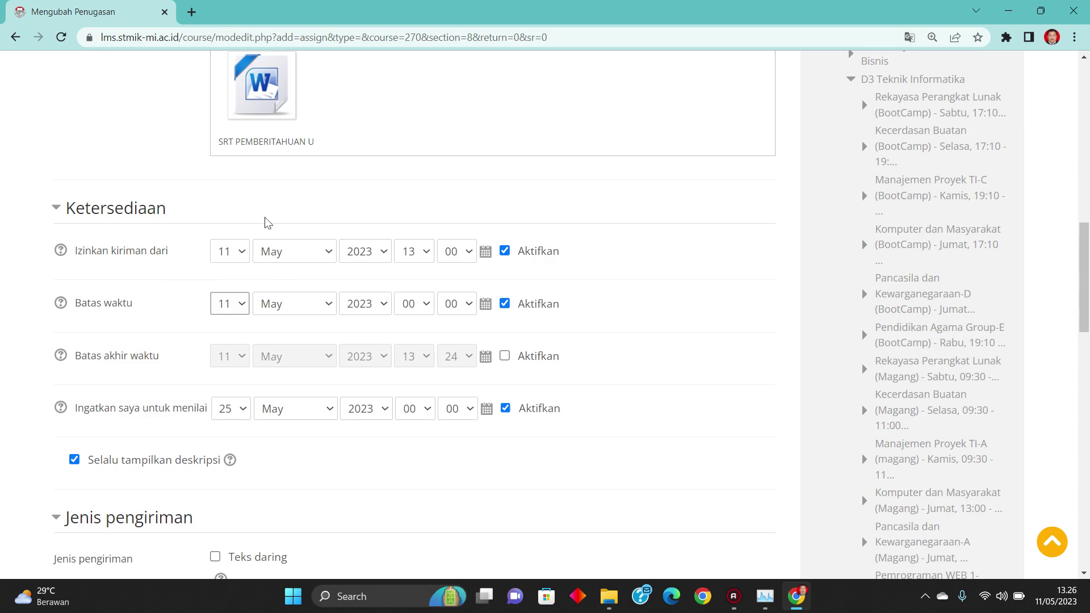
left_click(428, 310)
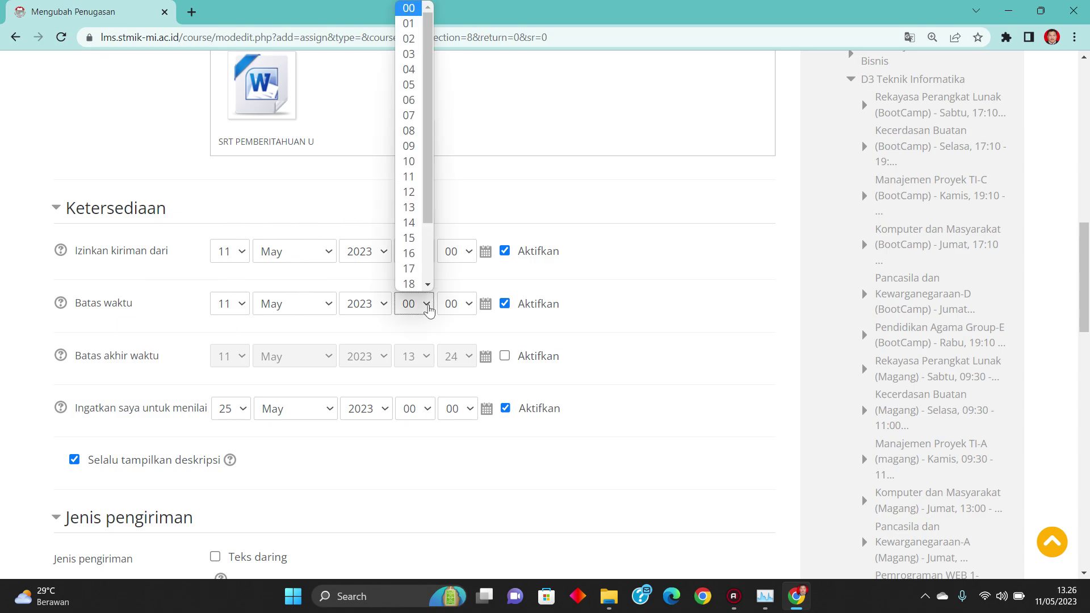
left_click(420, 227)
left_click(466, 308)
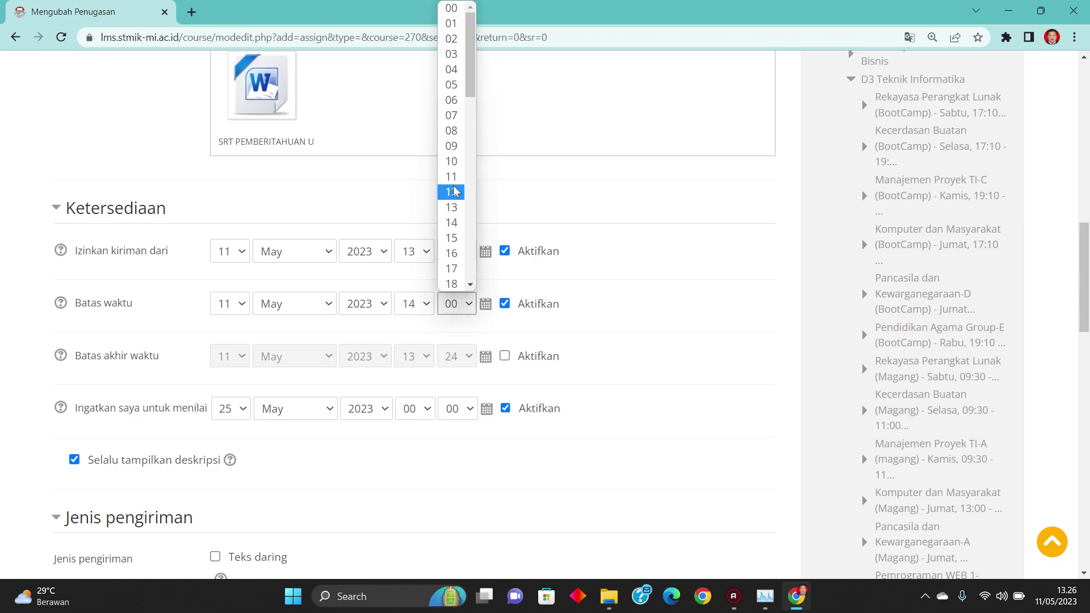
left_click(471, 284)
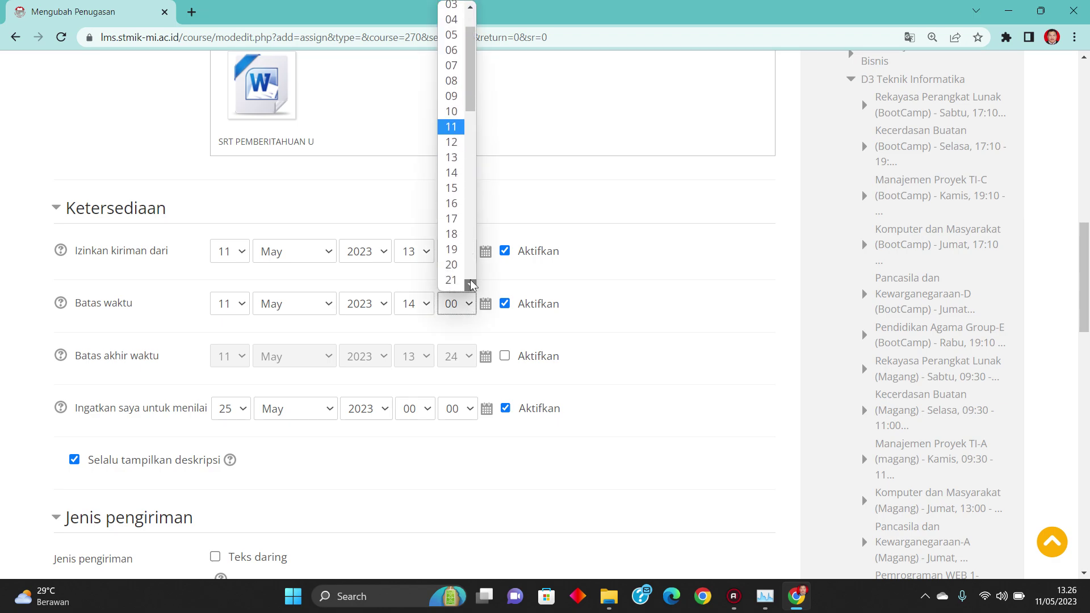
left_click_drag(470, 284, 466, 277)
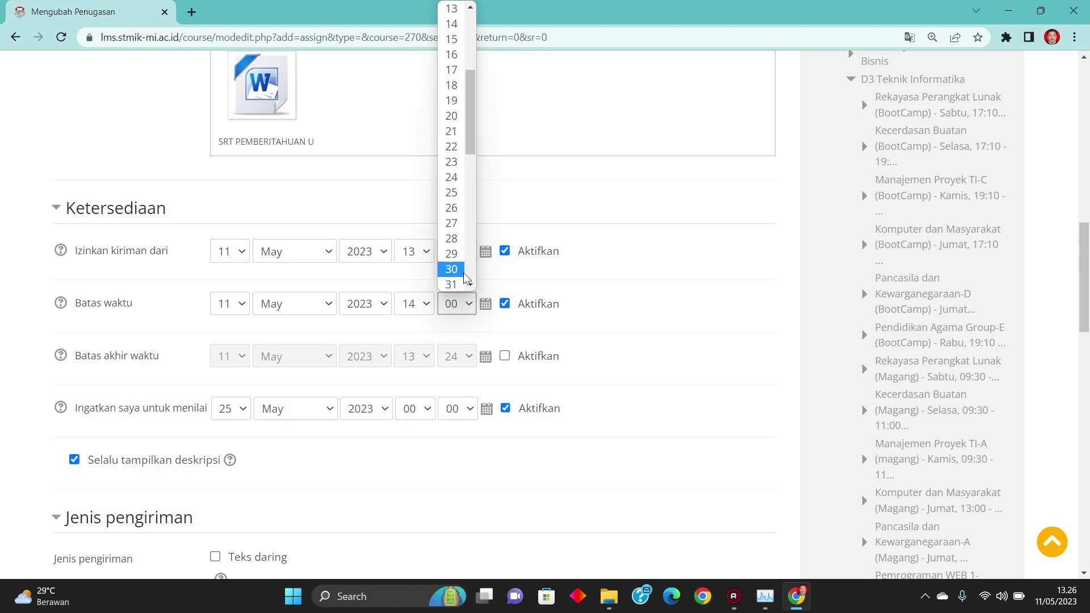
left_click(452, 269)
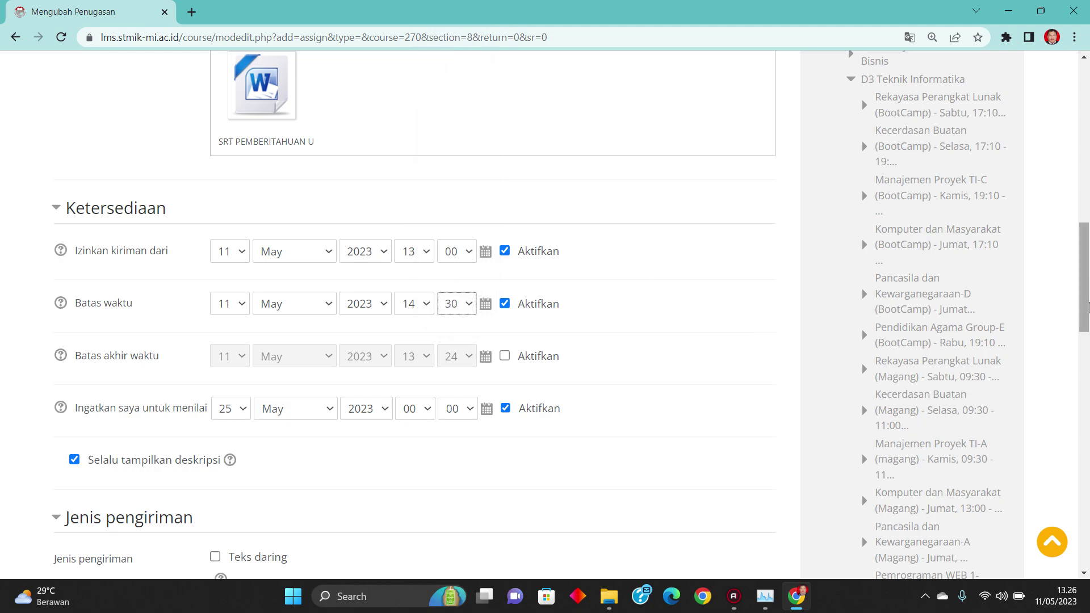
Step: Set the maximum number of submitted files (Jumlah maksimum berkas yang dikirim) to 2
left_click_drag(1085, 288, 1084, 363)
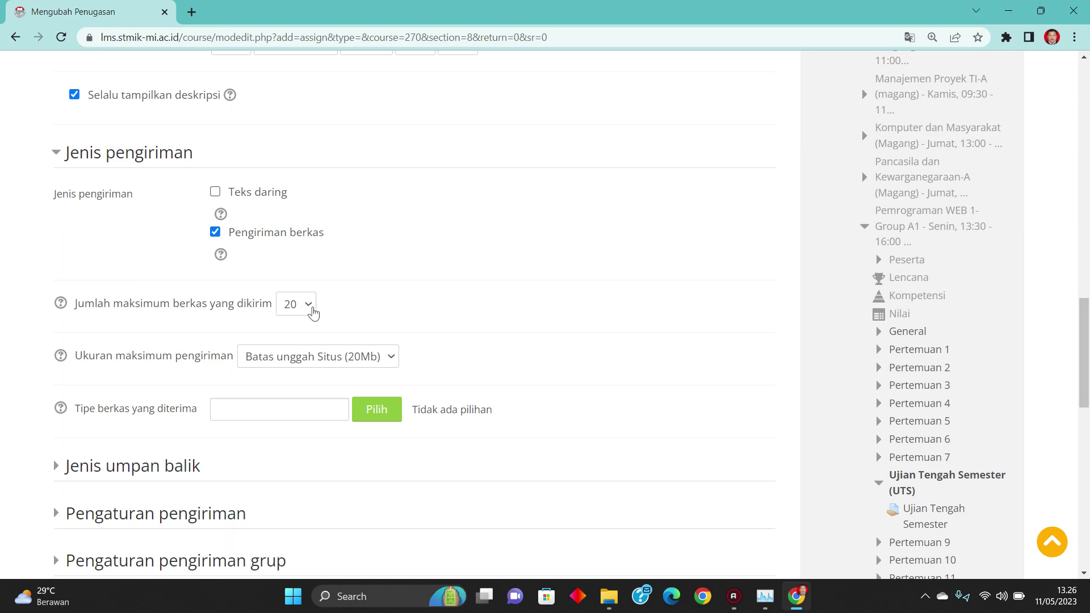
left_click(309, 304)
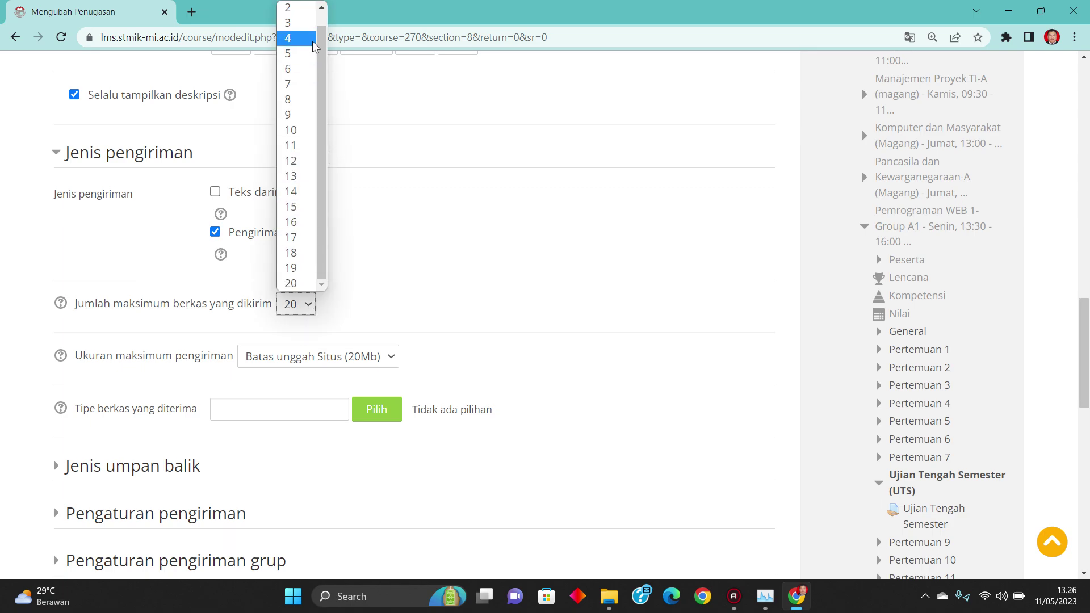
scroll(325, 45, "up", 1)
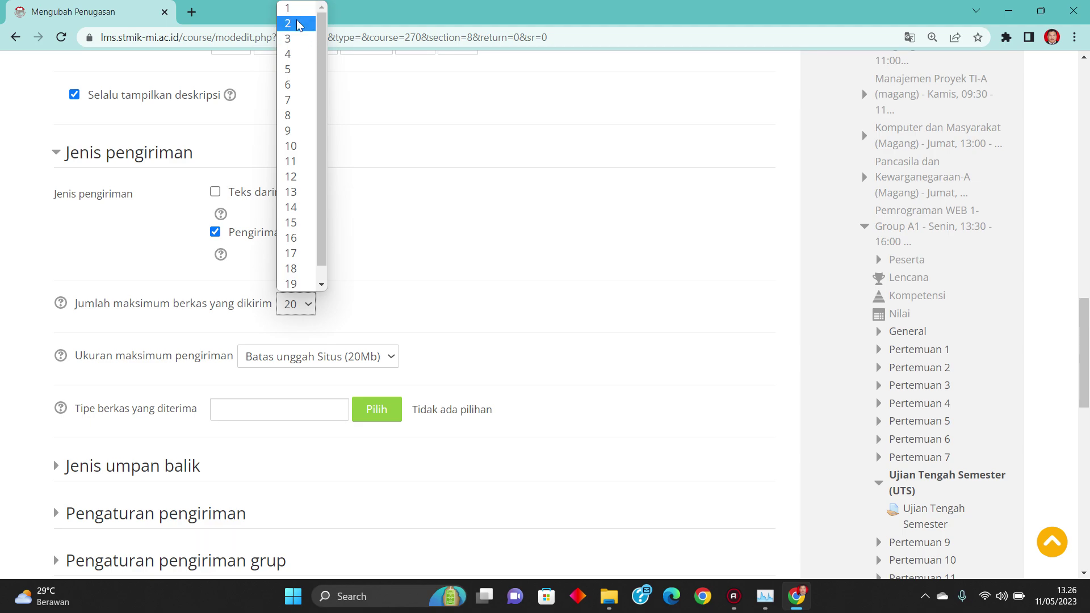
left_click(297, 25)
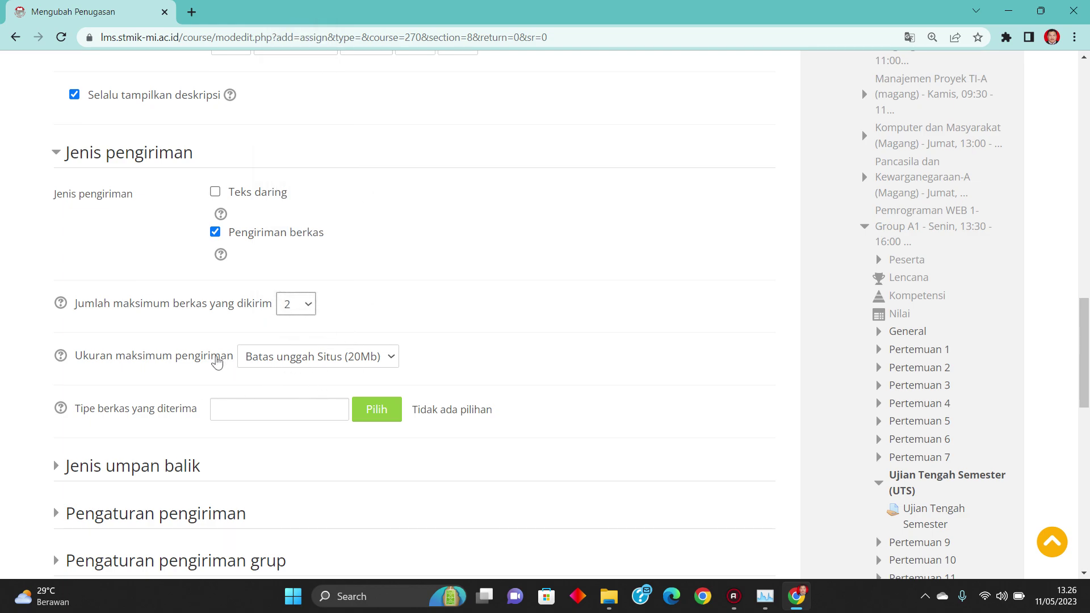
Step: Set the maximum submission size (Ukuran maksimum pengiriman) to 10Mb and the accepted file types to Archive files and Document files
left_click(285, 364)
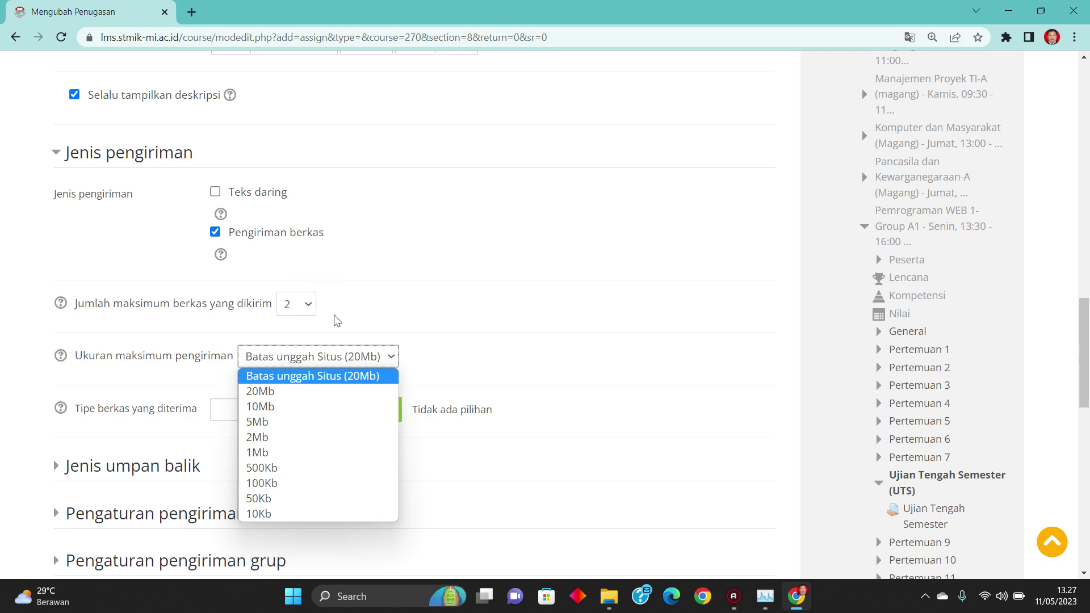
left_click(262, 407)
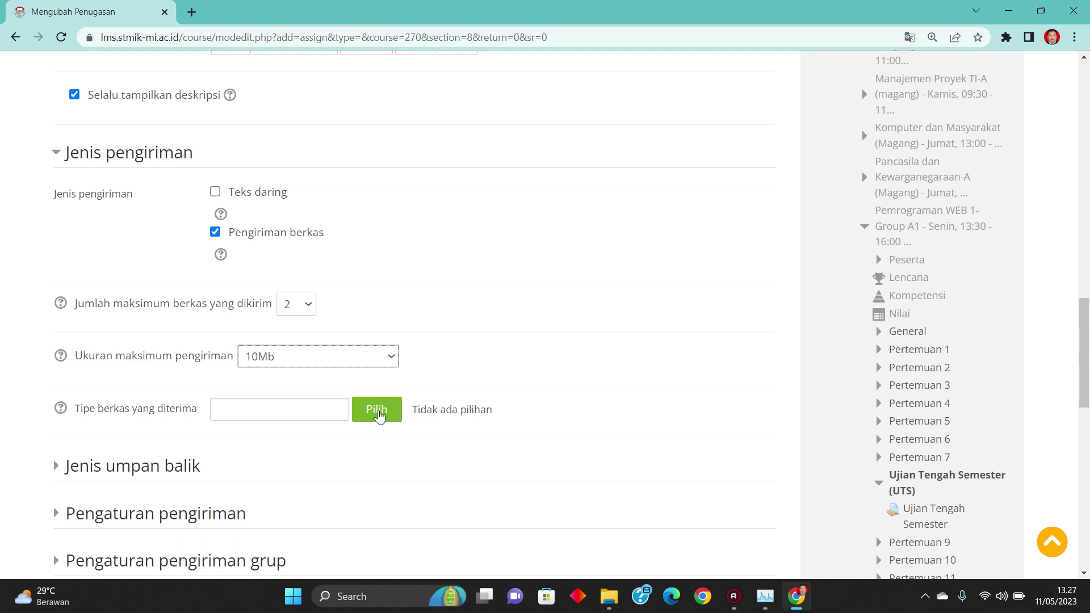
left_click(378, 414)
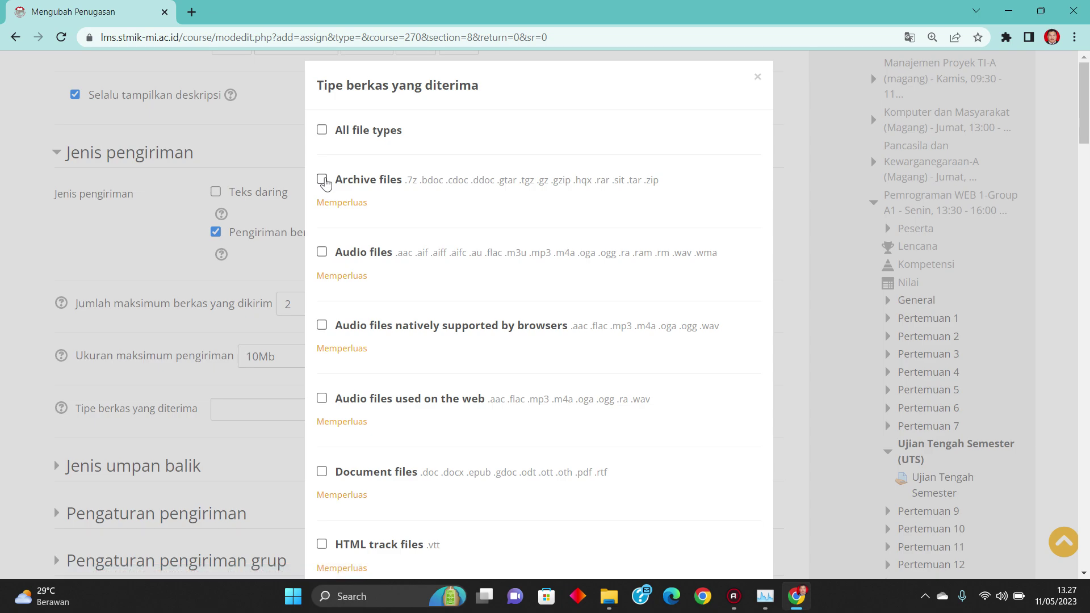
left_click(322, 181)
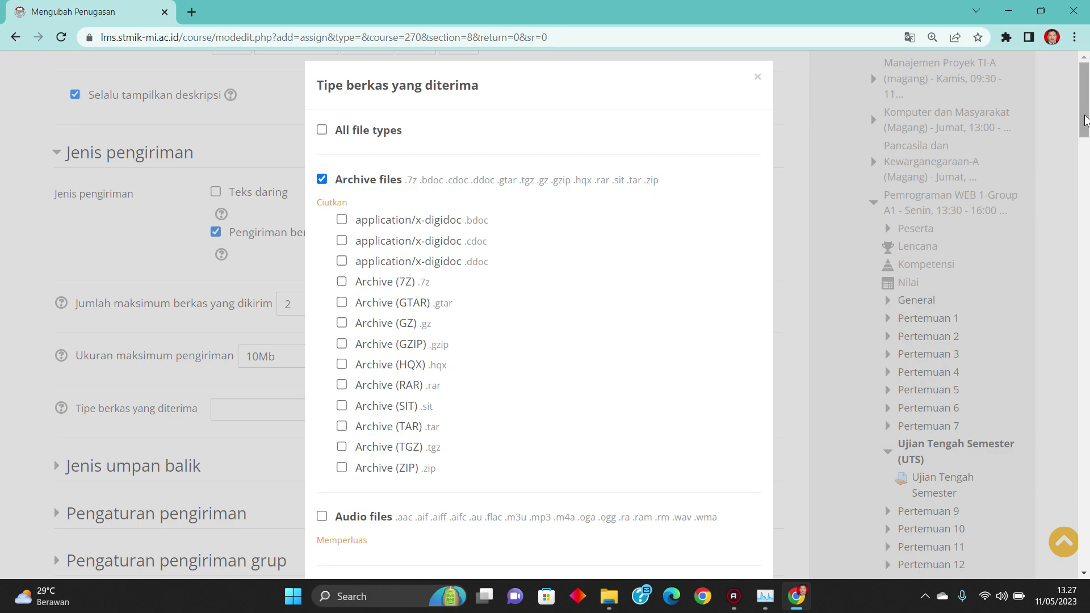
left_click_drag(1085, 120, 1085, 191)
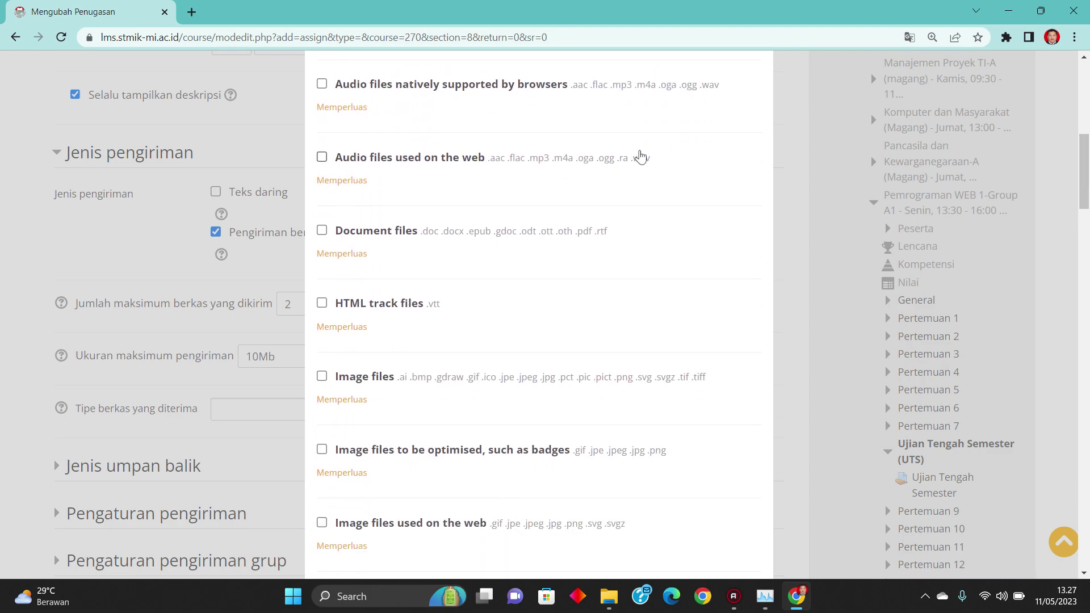
left_click(321, 231)
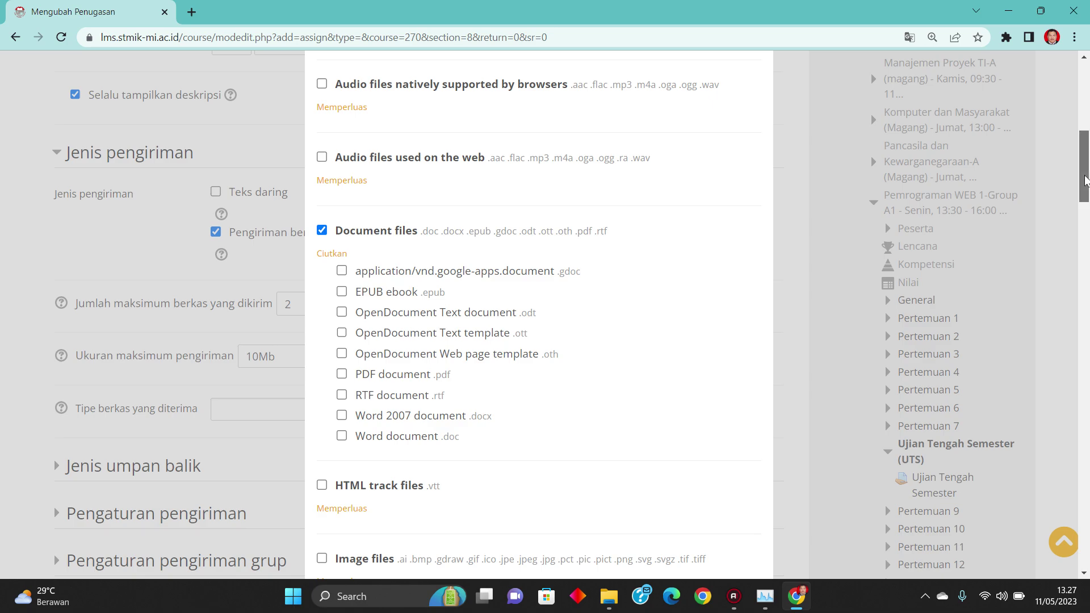
left_click_drag(1084, 180, 1084, 231)
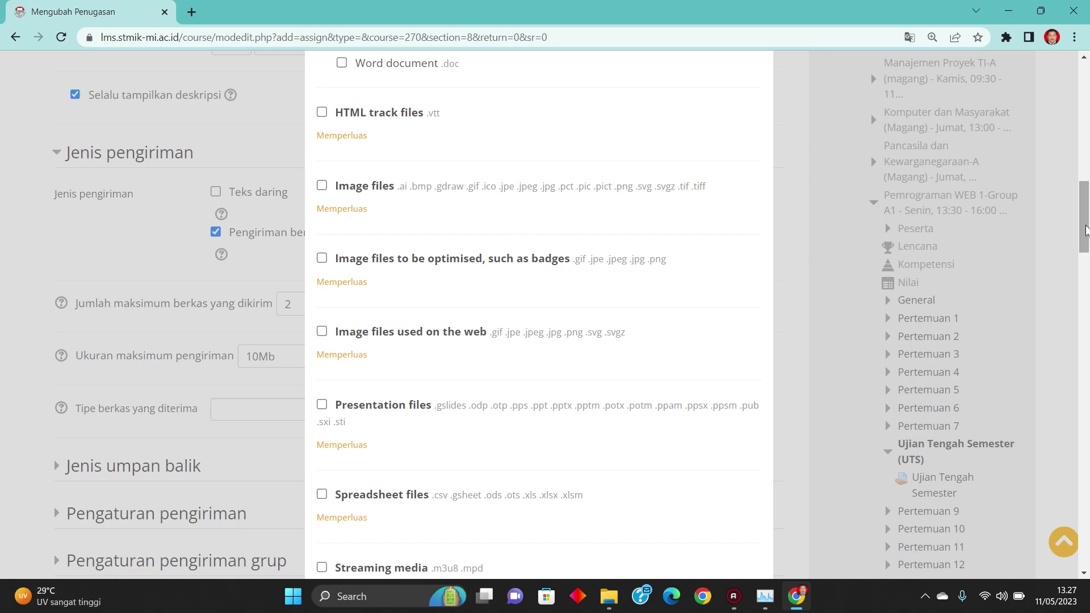
left_click_drag(1085, 230, 1085, 548)
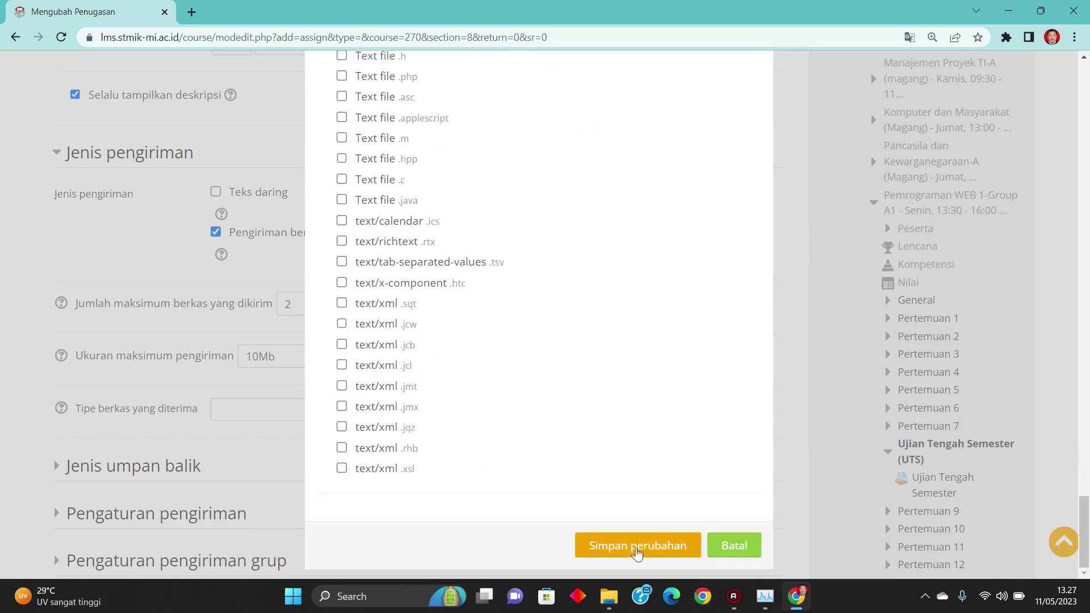
left_click(637, 546)
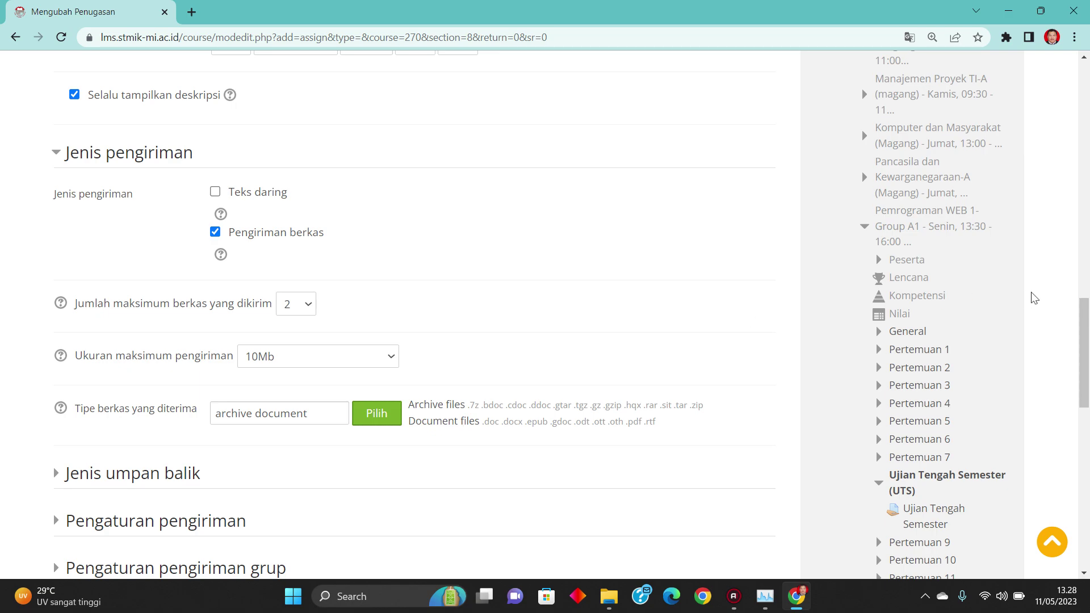
Step: Set the assignment's grade category (Kategori nilai) to UTS
left_click_drag(1084, 333, 1087, 397)
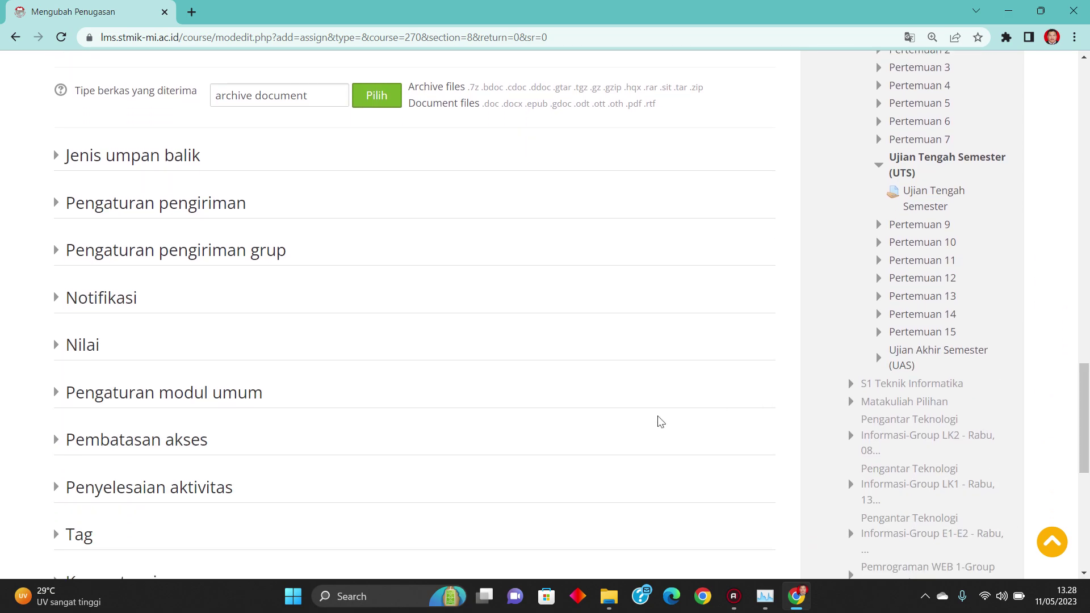
left_click(77, 347)
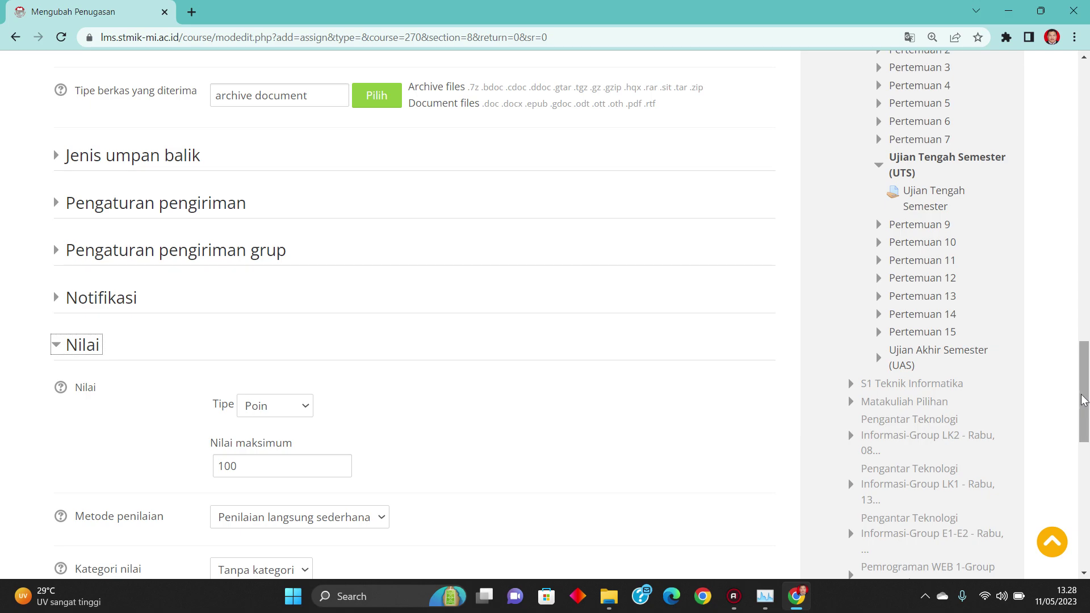
left_click_drag(1083, 399, 1083, 452)
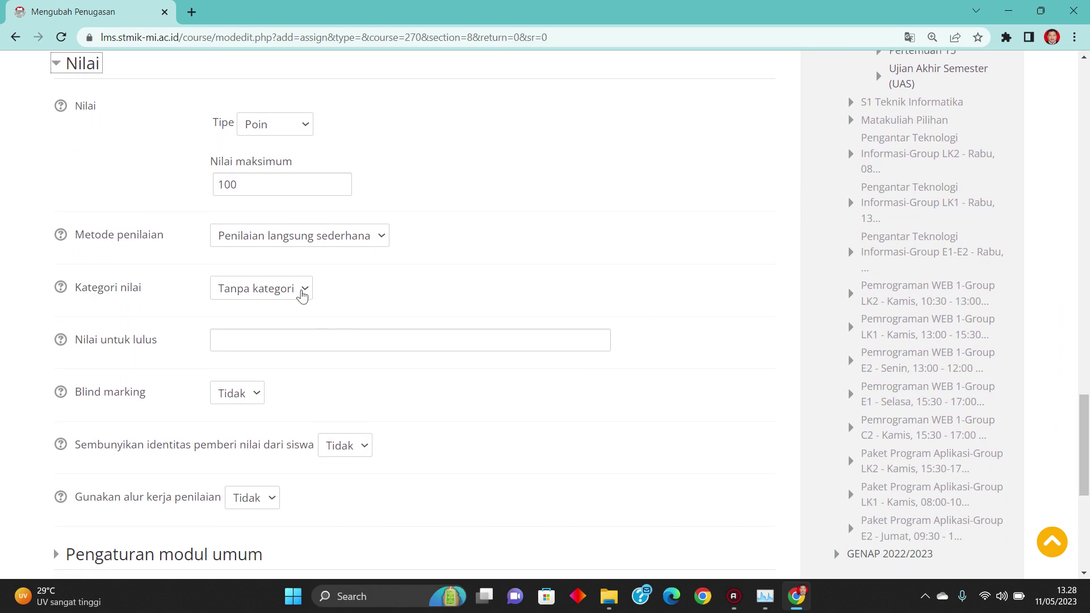
left_click(302, 293)
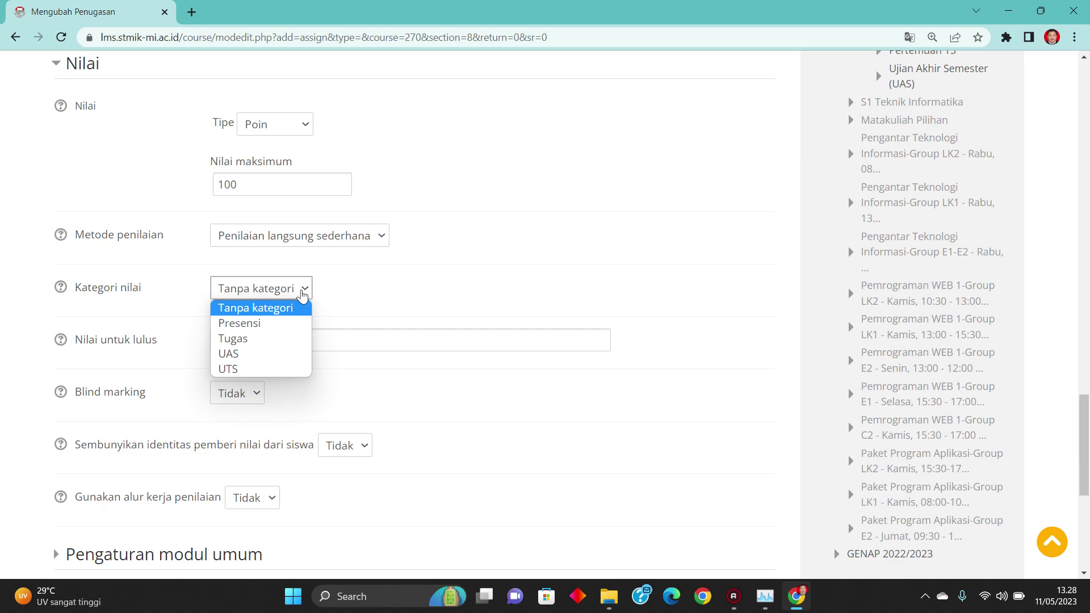
left_click(246, 370)
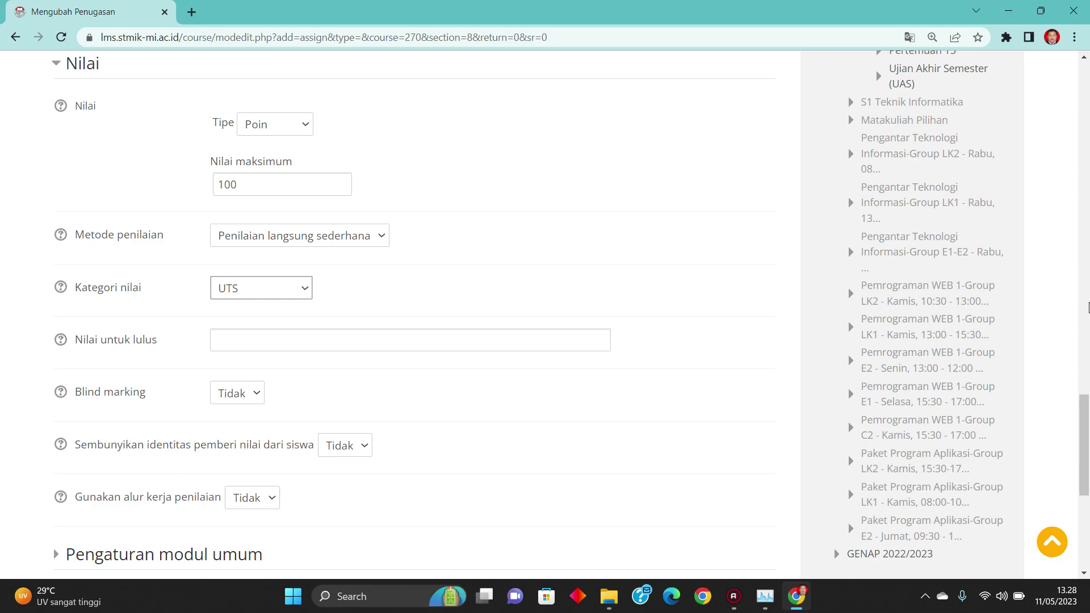
Step: Add a date restriction (Tanggal) that allows access from (dari) 11 May 2023 at 13:00
left_click_drag(1086, 420, 1081, 479)
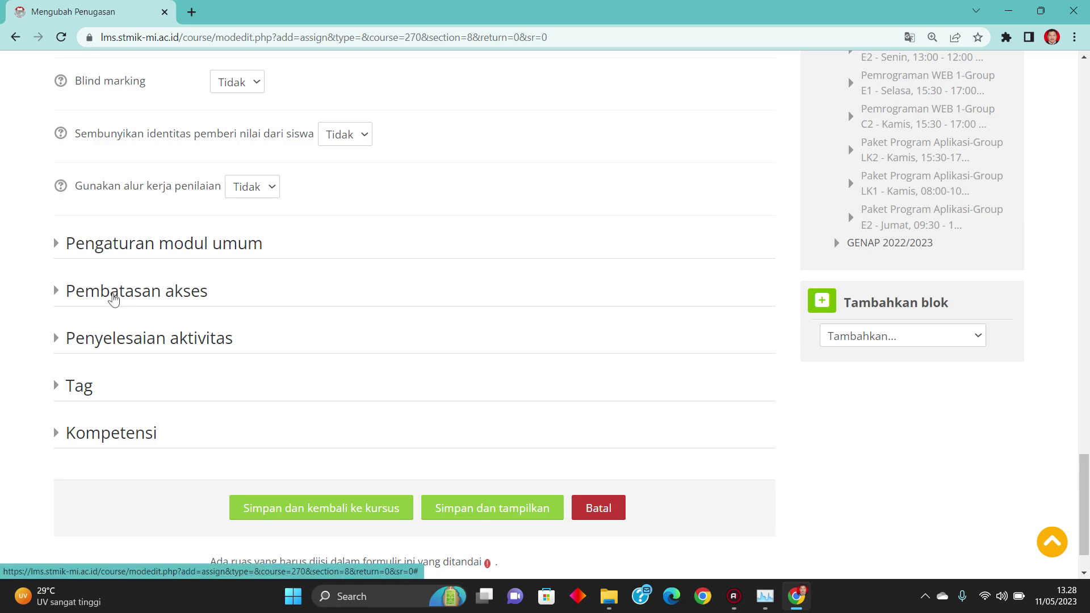
left_click(114, 300)
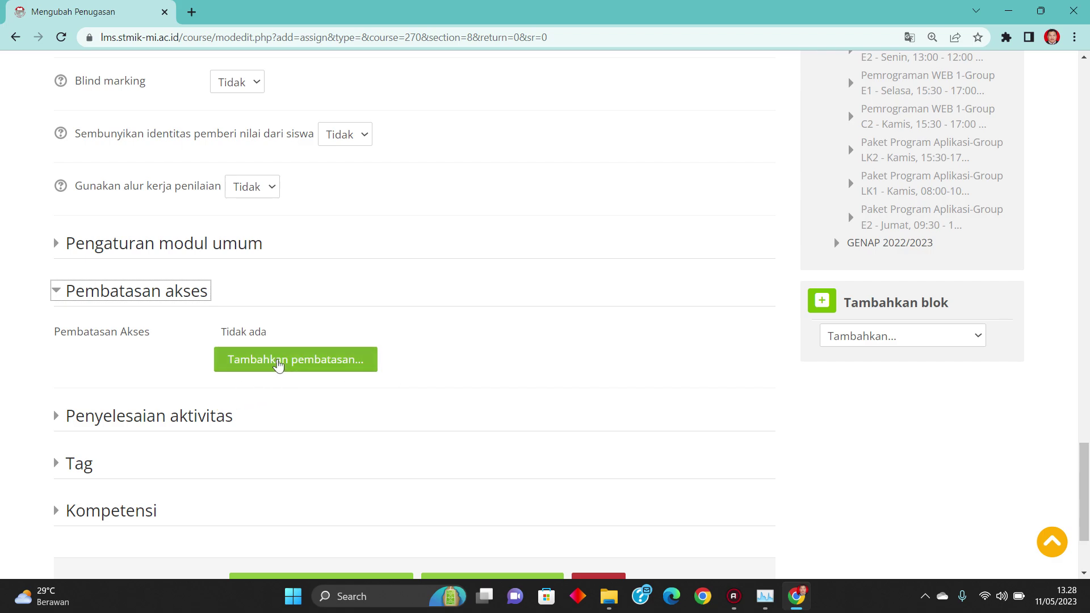
left_click(279, 365)
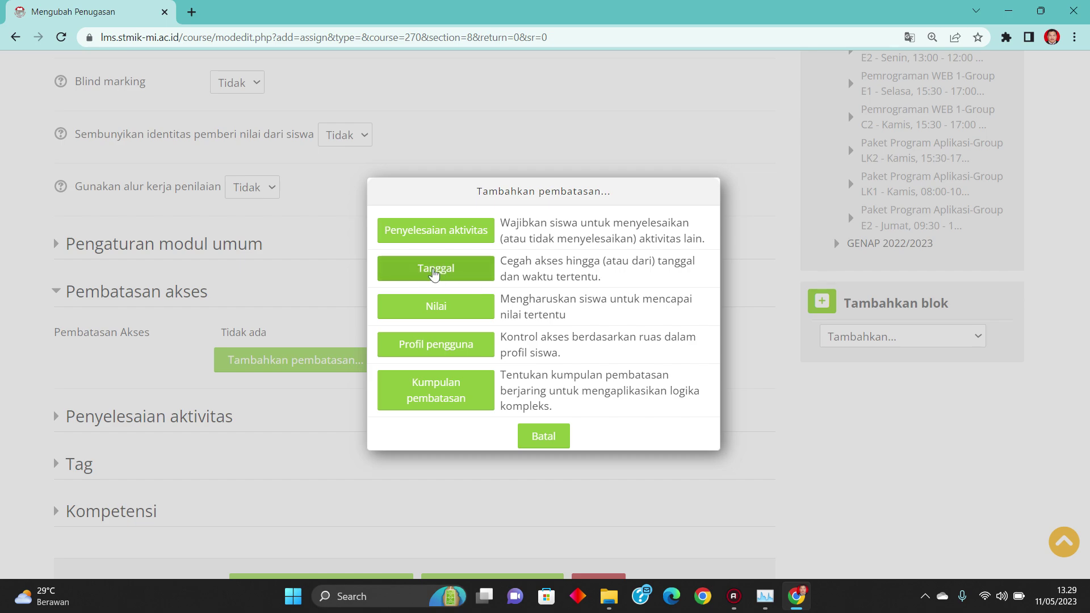
left_click(434, 272)
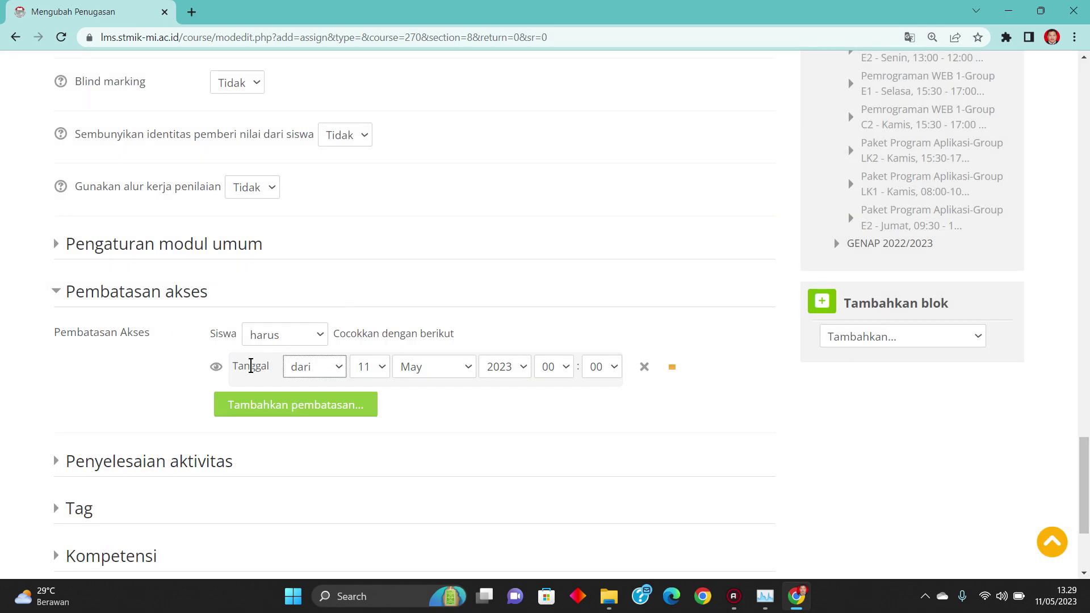
left_click(343, 370)
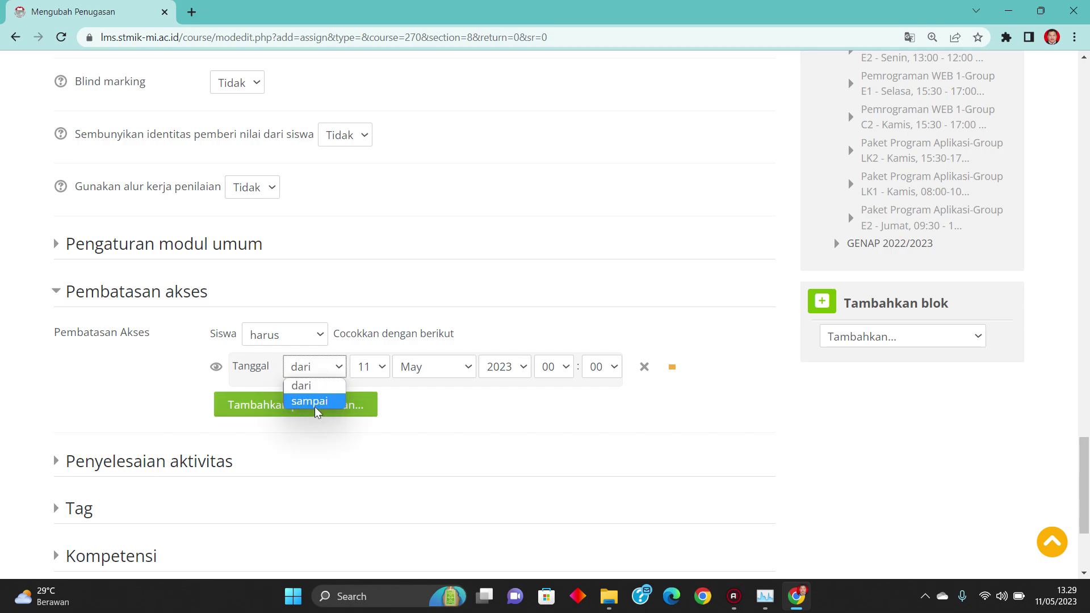
left_click(301, 392)
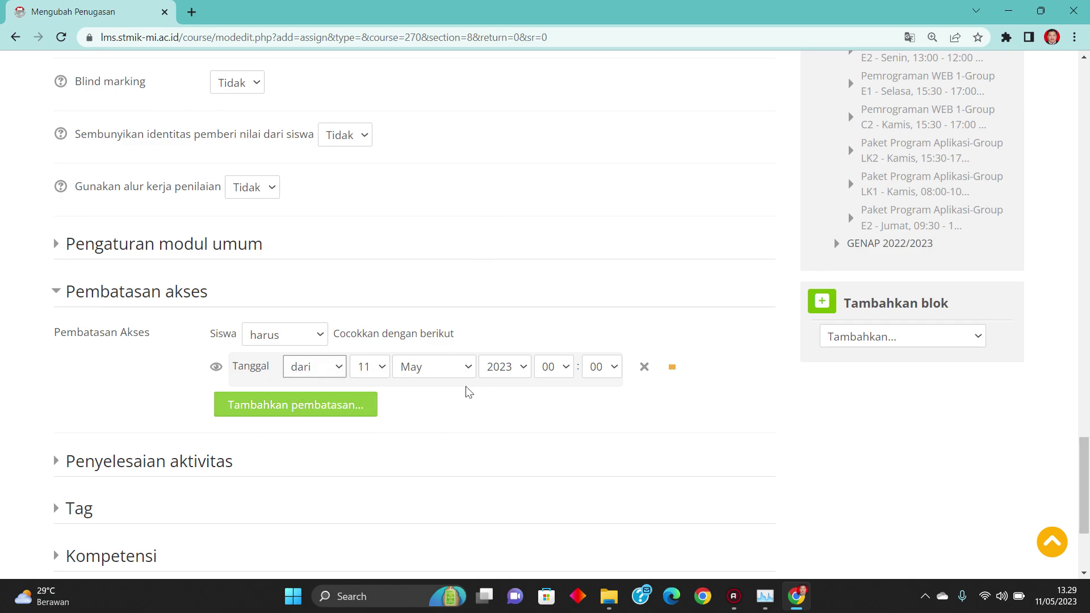
left_click(566, 367)
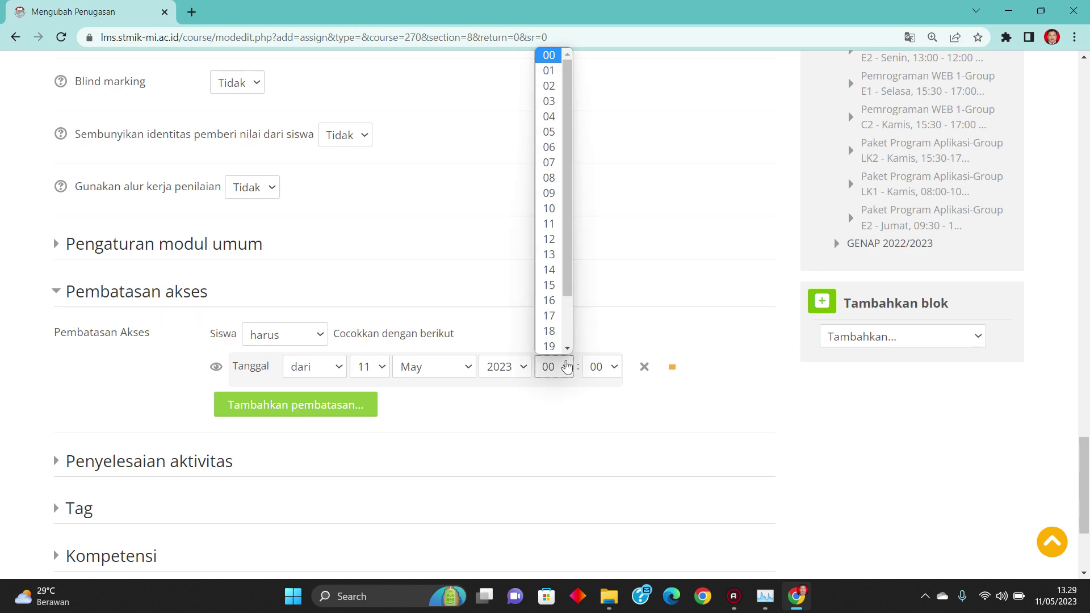
left_click(647, 443)
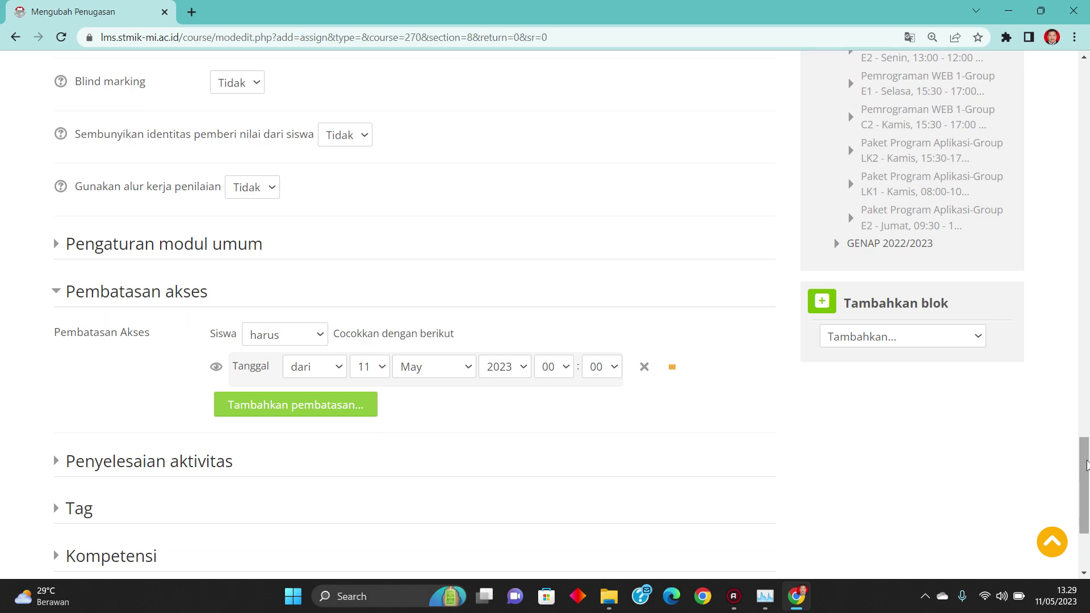
left_click_drag(1086, 466, 1085, 238)
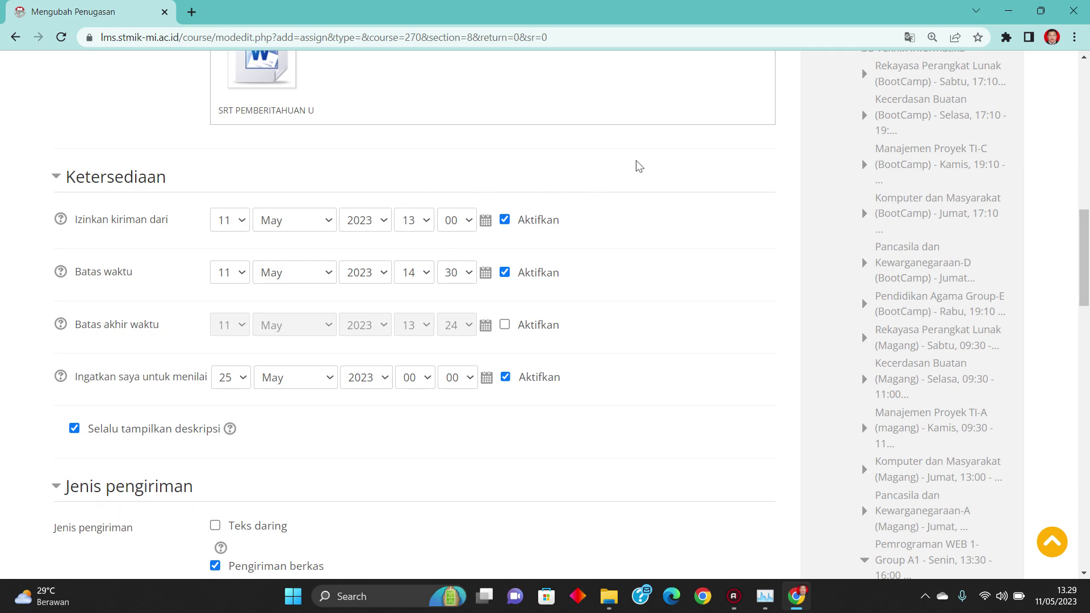
left_click_drag(1084, 258, 1086, 508)
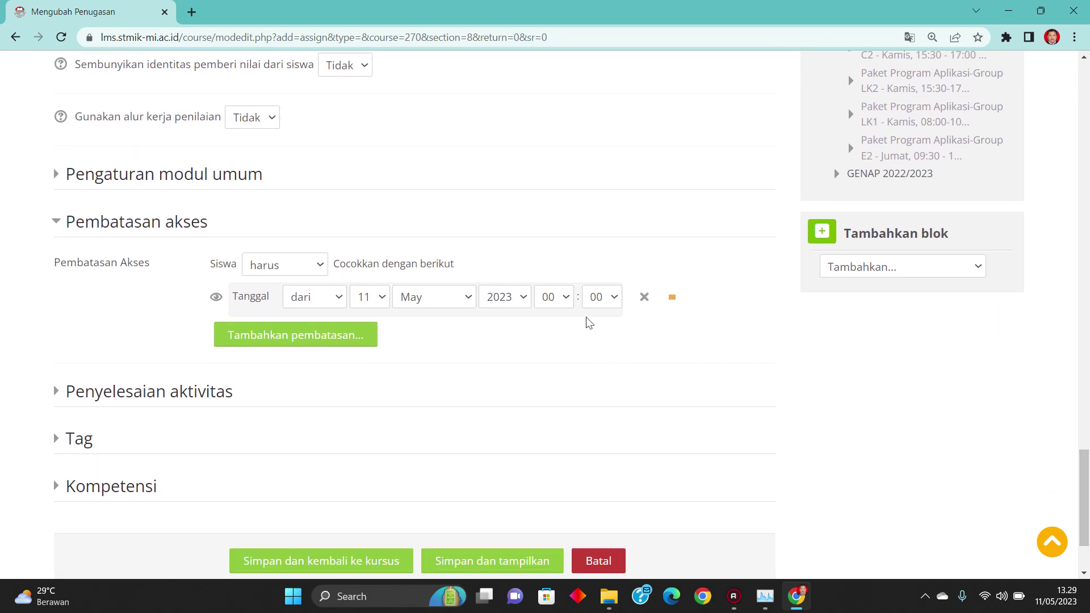
left_click(560, 299)
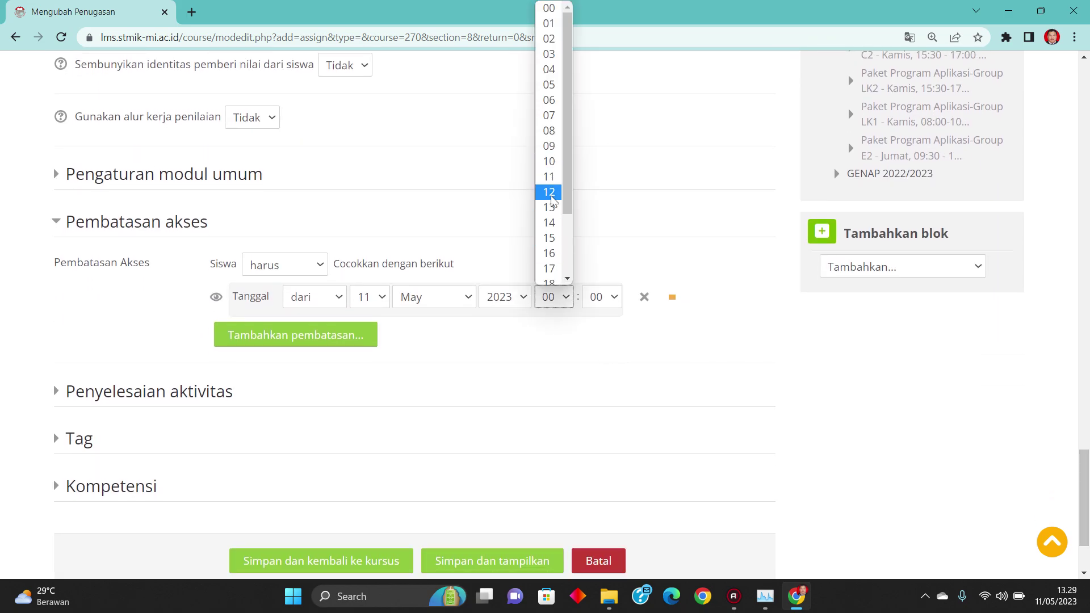
left_click(553, 207)
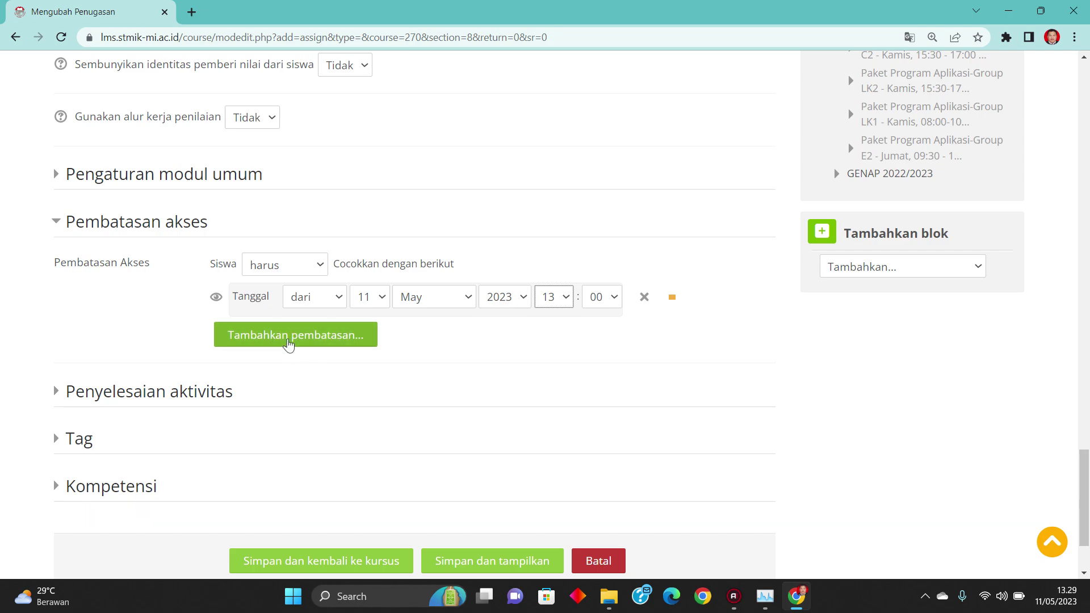
Step: Add a second date restriction that allows access until (sampai) 11 May 2023 at 14:30
left_click(288, 340)
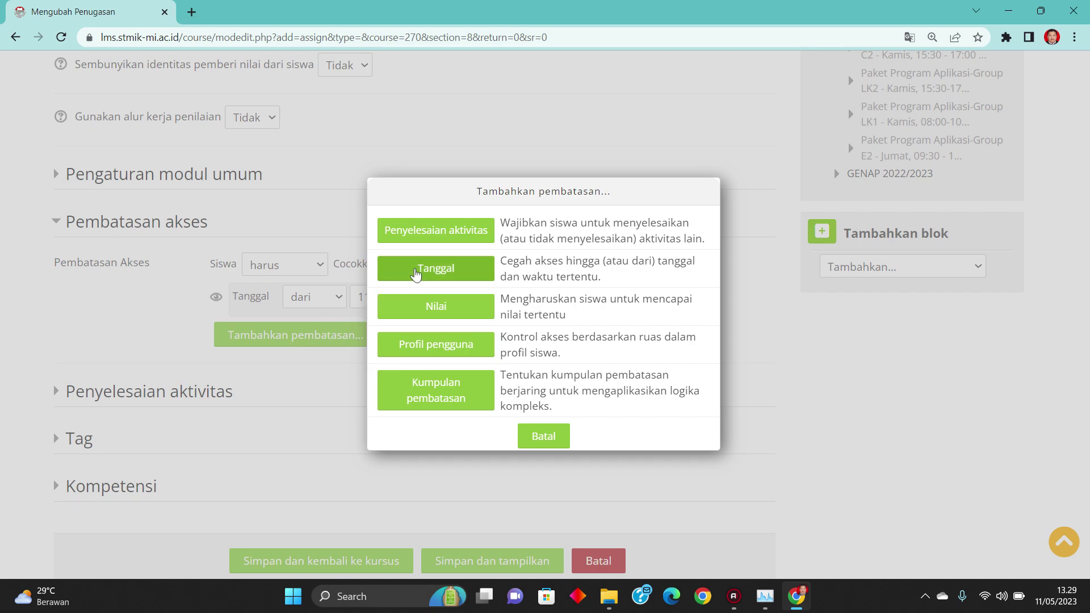
left_click(415, 274)
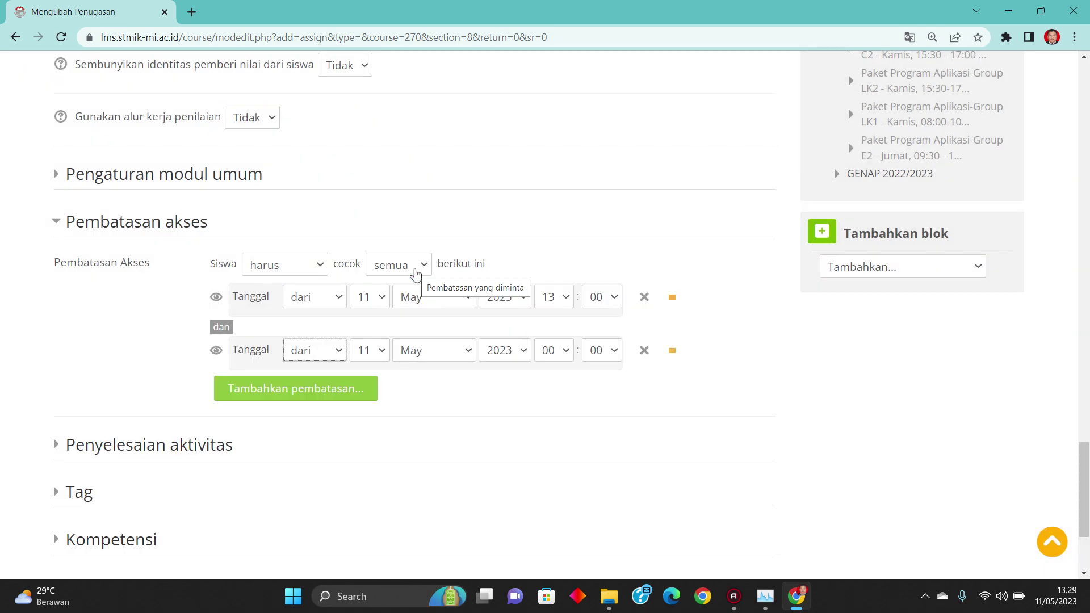
left_click(334, 357)
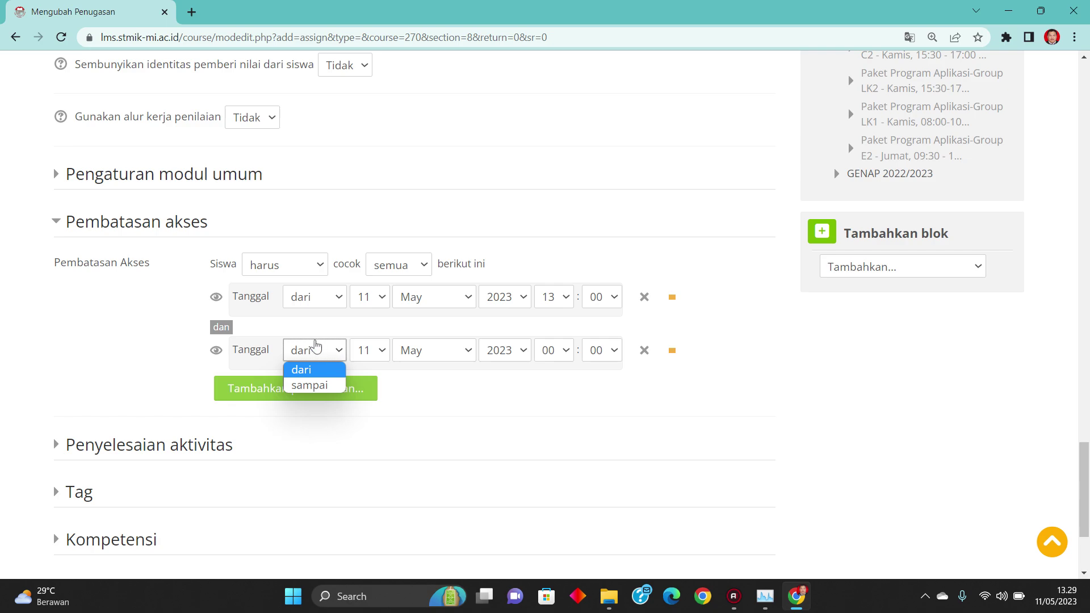
left_click(315, 387)
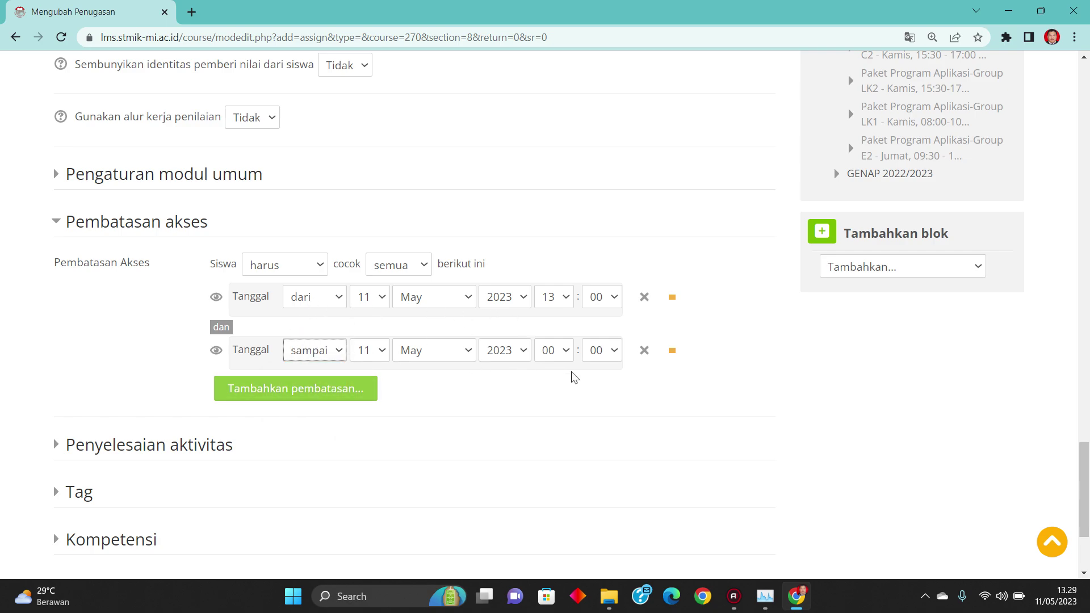
left_click(568, 352)
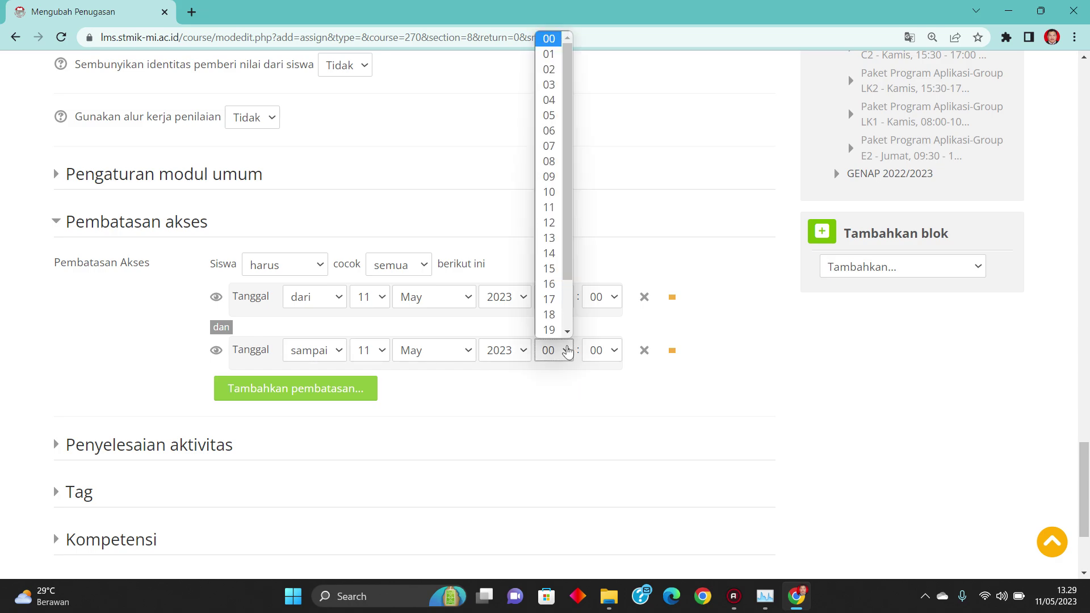
left_click(554, 255)
left_click(620, 358)
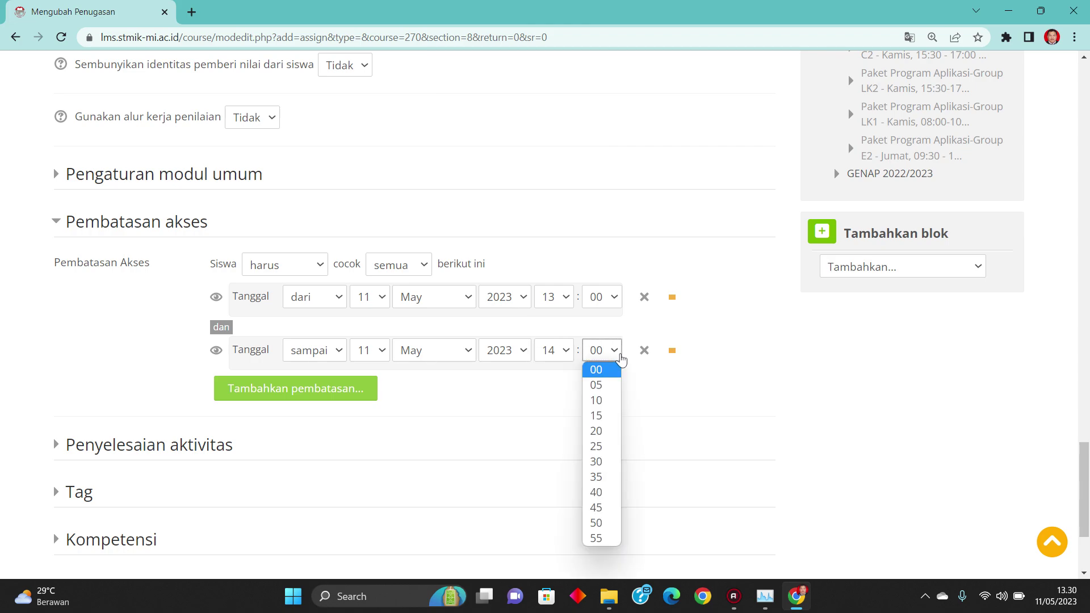
left_click(606, 462)
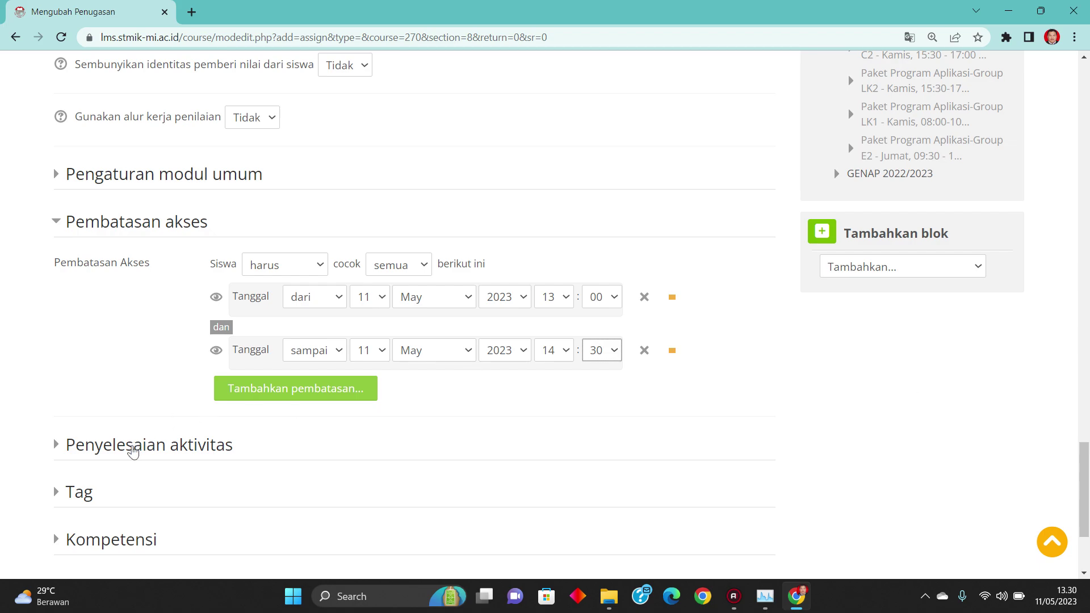
Step: Set the completion tracking (Pelacakan penyelesaian) to Aktivitas otomatis lengkap apabila kondisi terpenuhi and save the assignment, returning to the course
left_click(132, 447)
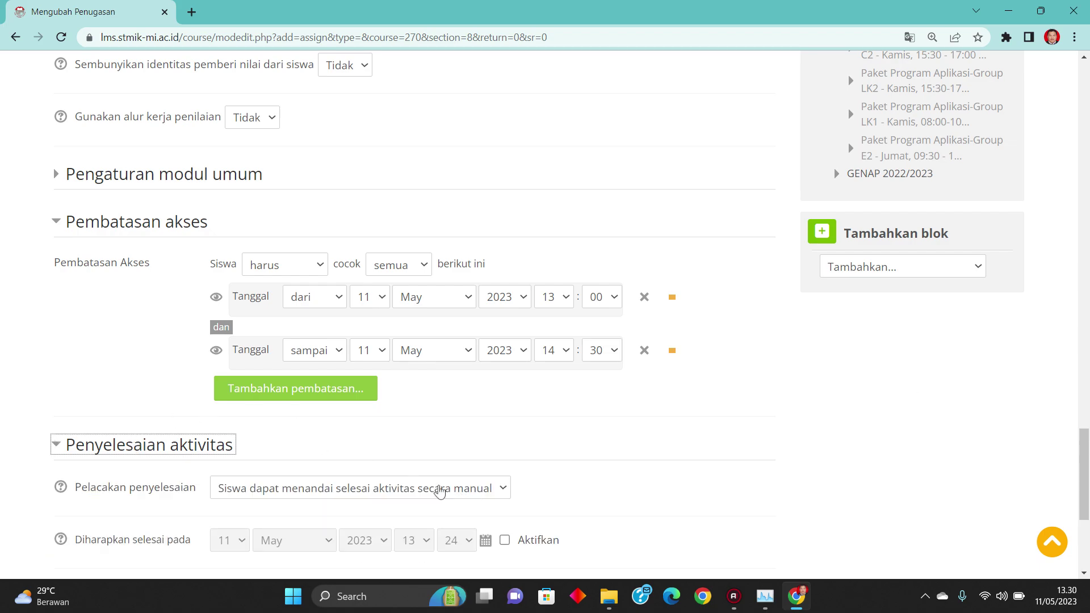
left_click(426, 489)
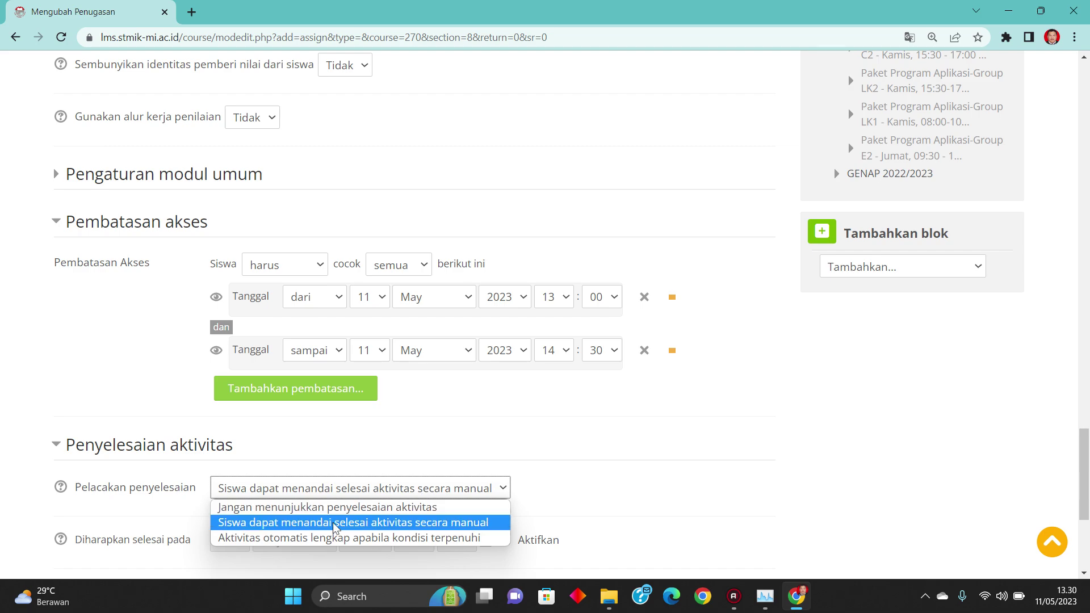
left_click(314, 538)
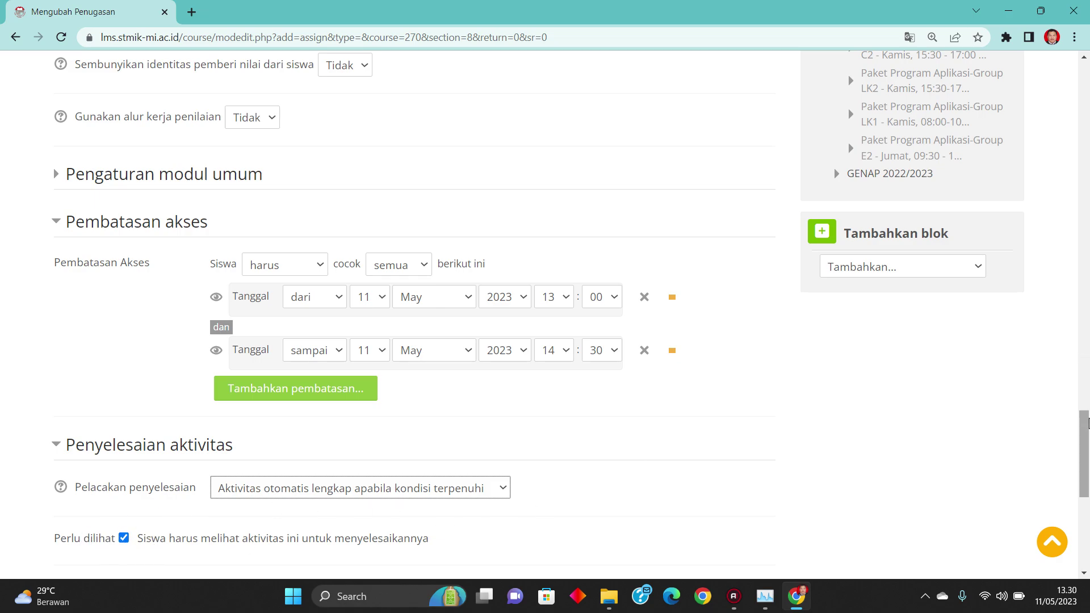
scroll(1085, 434, "down", 5)
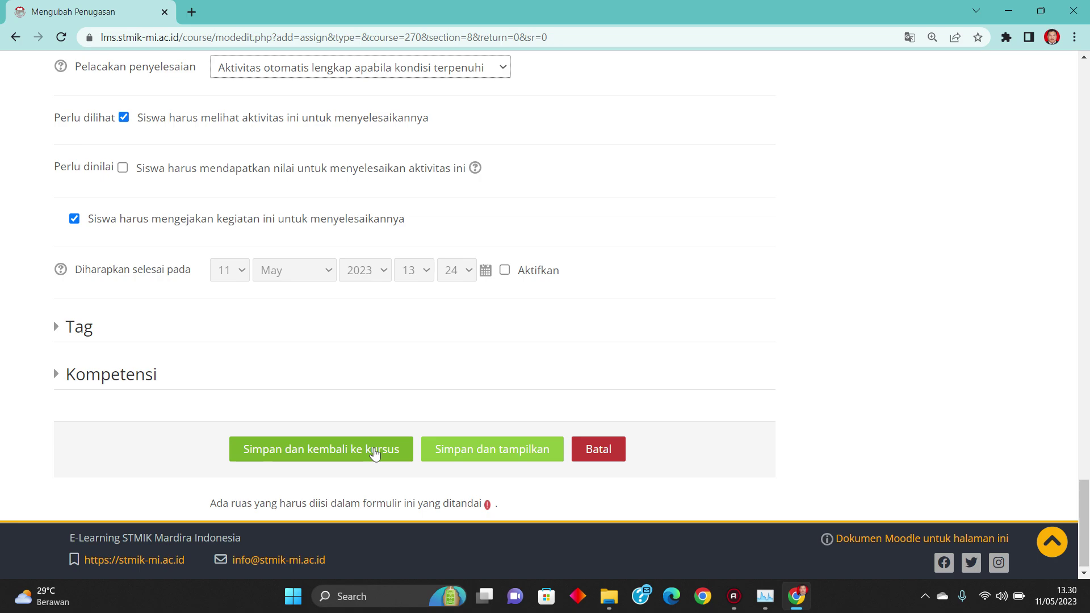
left_click(374, 454)
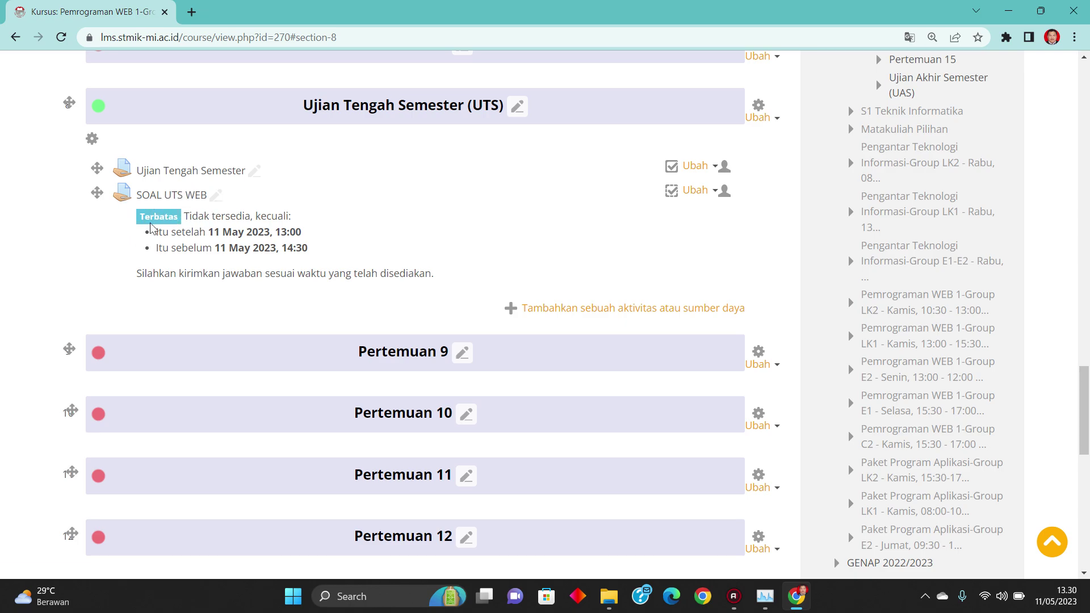
Step: Open the existing Ujian Tengah Semester assignment and review all its student submissions
double_click(181, 220)
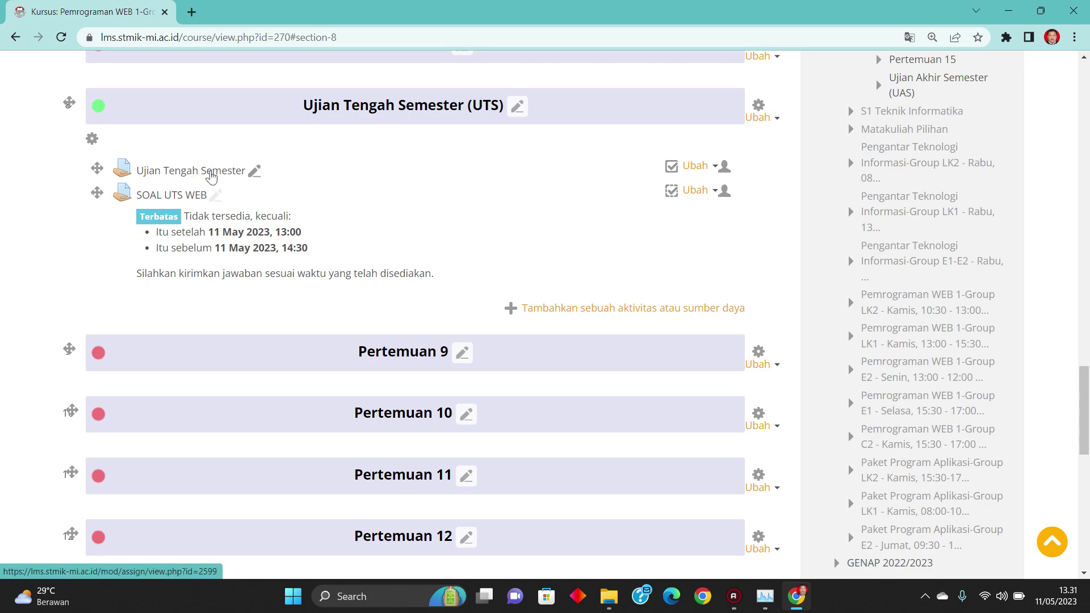
left_click(212, 175)
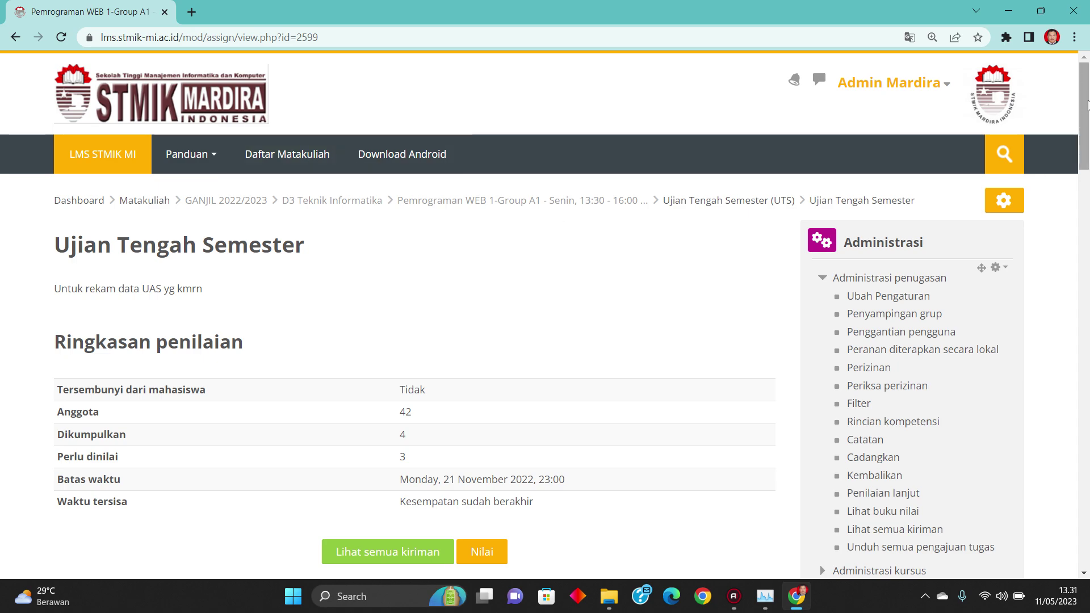
scroll(1087, 105, "down", 4)
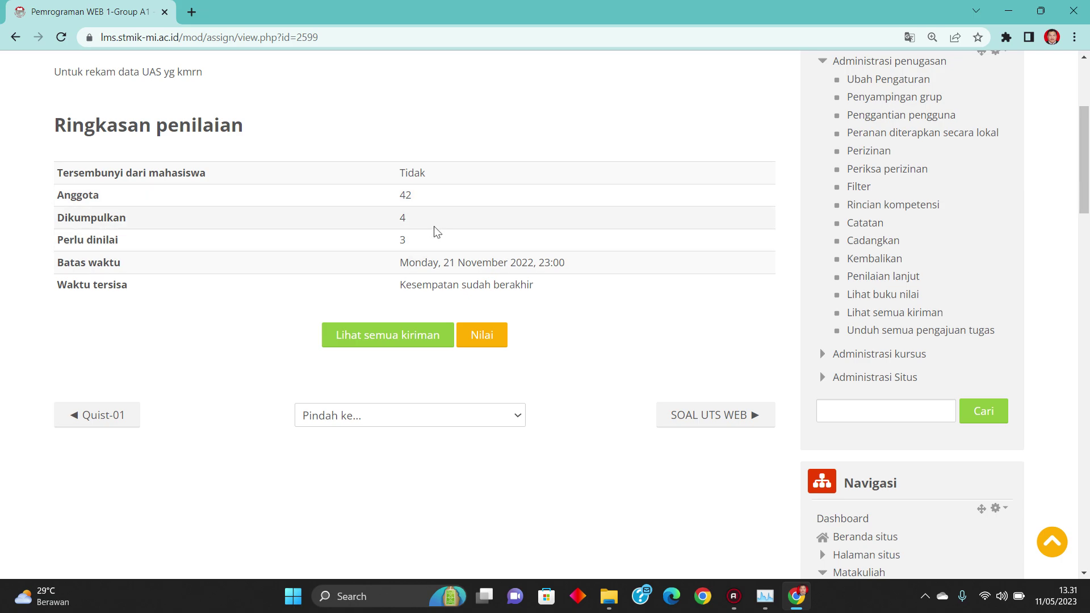
left_click(401, 343)
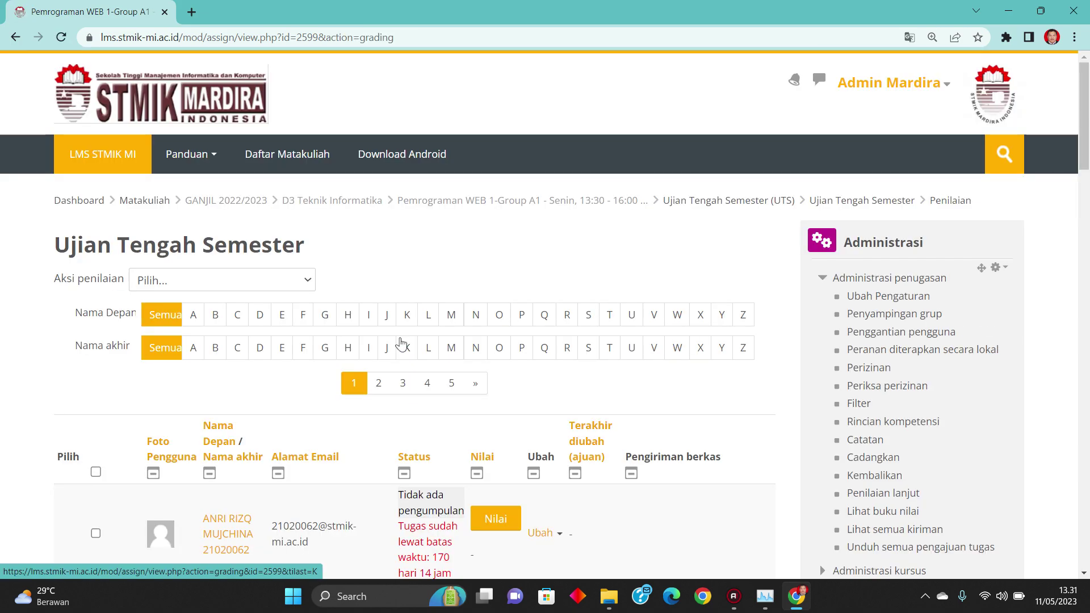
left_click_drag(1083, 164, 1083, 227)
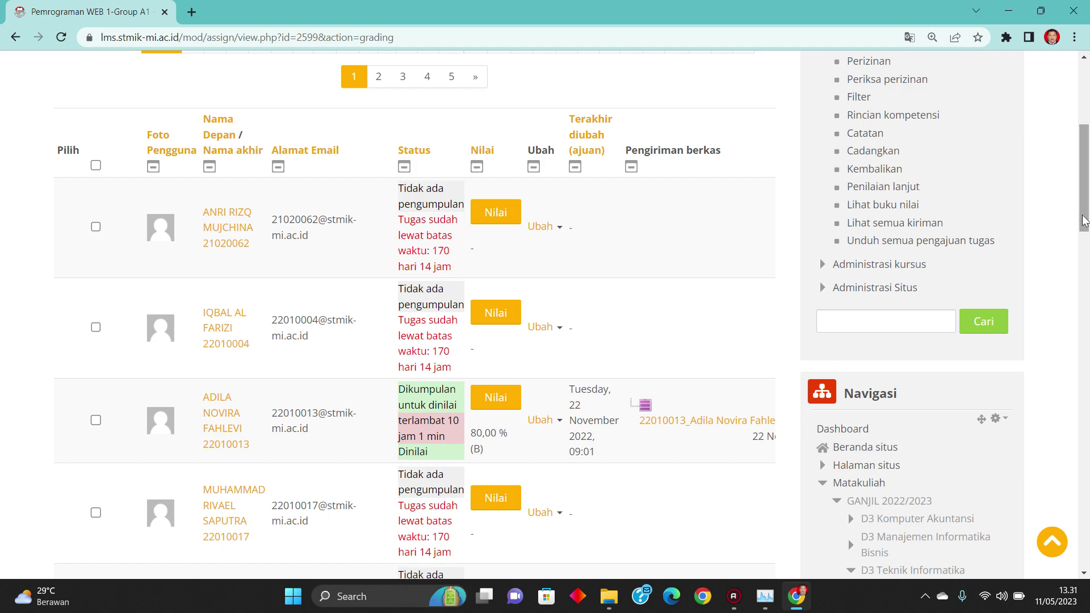
left_click_drag(1084, 220, 1087, 245)
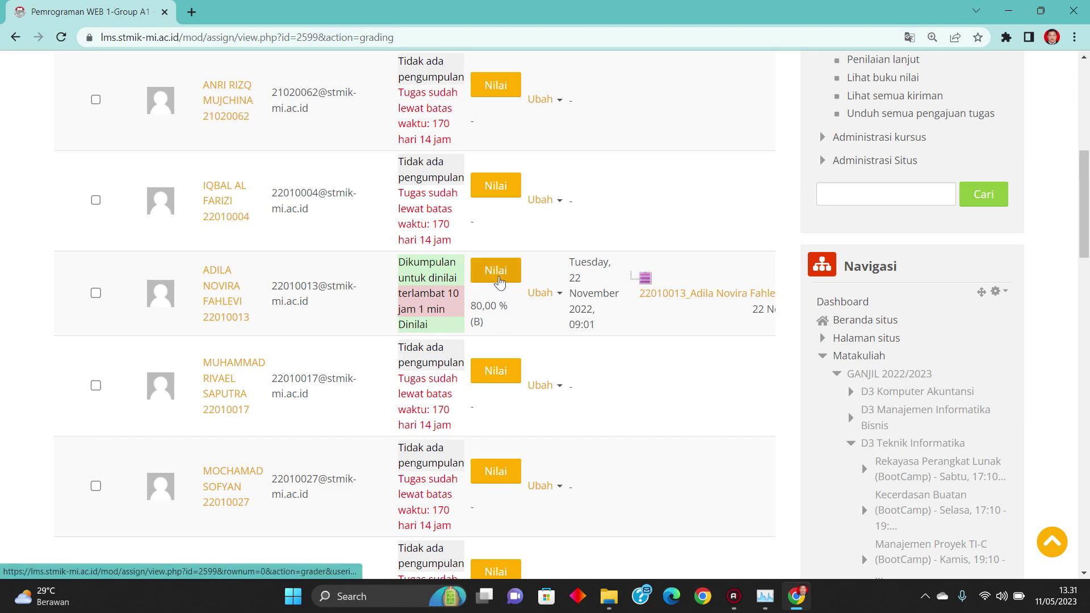
Step: Enter a grade of 75 for the student whose submission is already graded, and return to the course page without saving
left_click(497, 274)
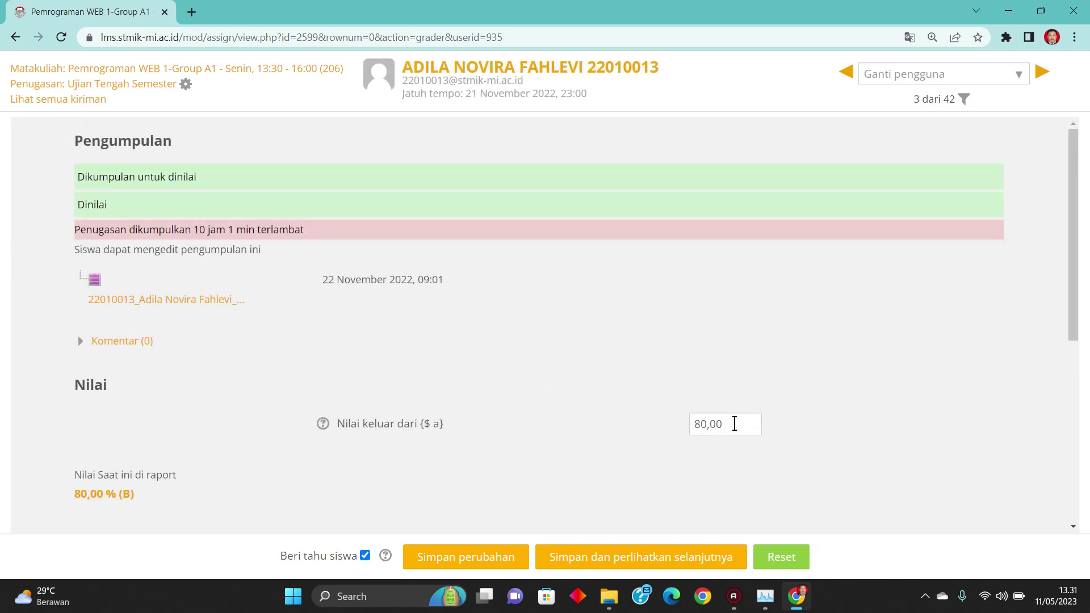
left_click(734, 423)
key("ctrl+a")
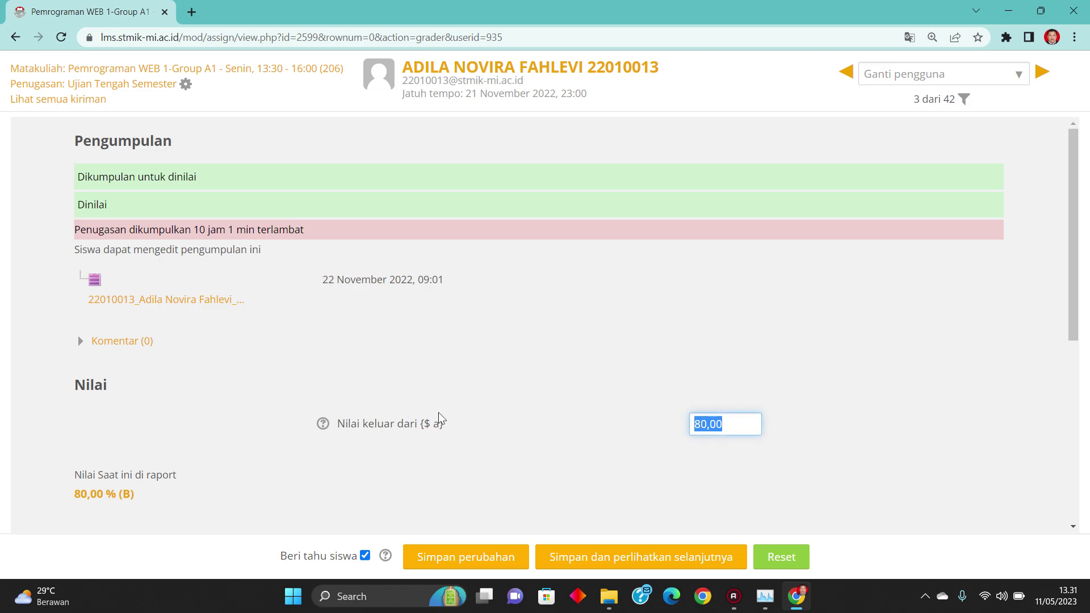
type("75")
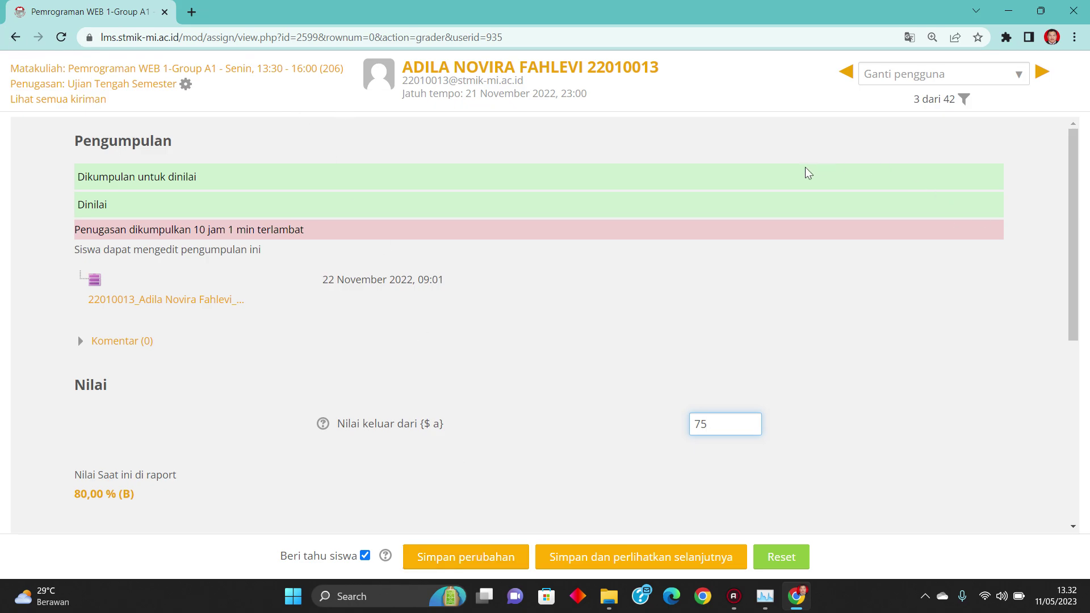
left_click(16, 38)
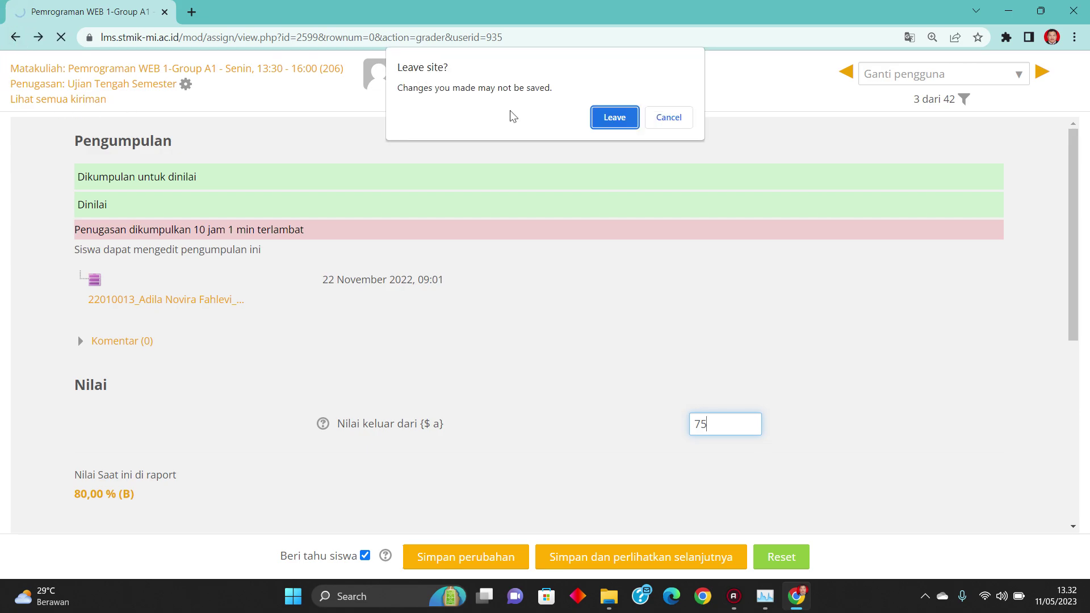
left_click(614, 118)
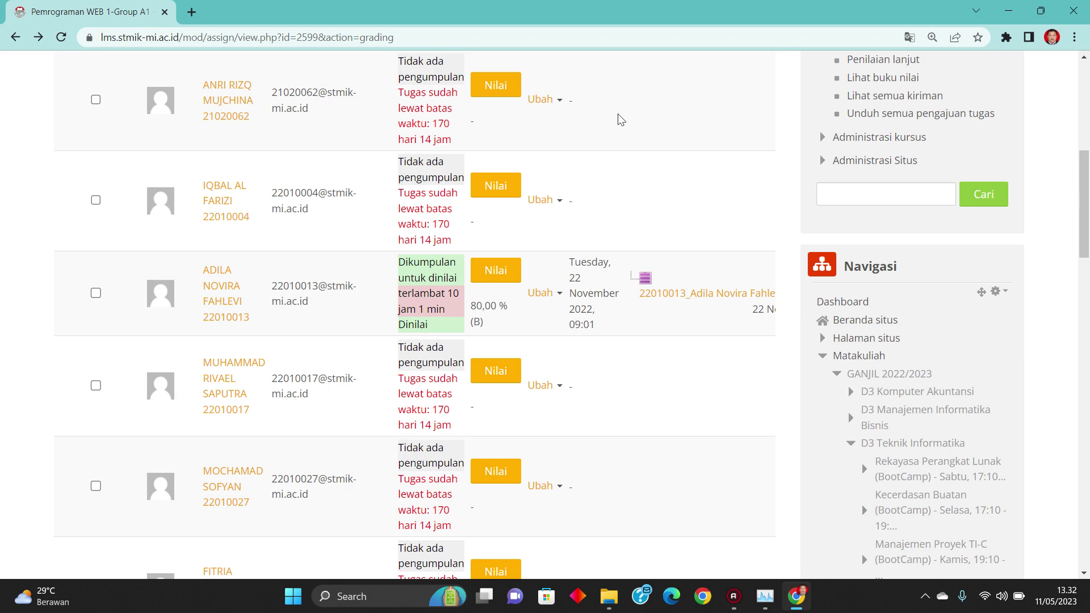
left_click(15, 39)
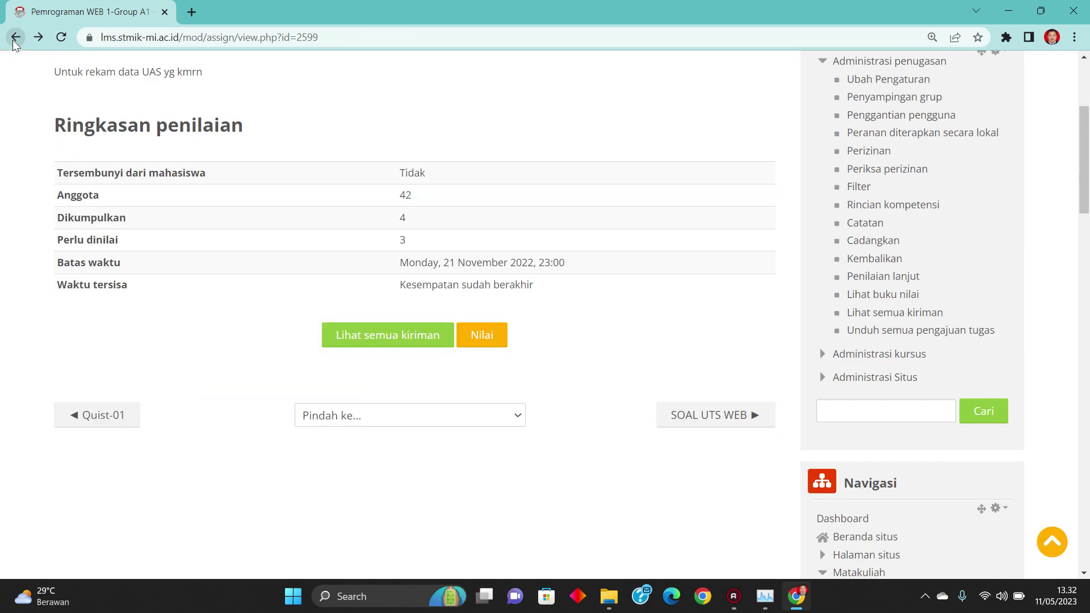
left_click(15, 39)
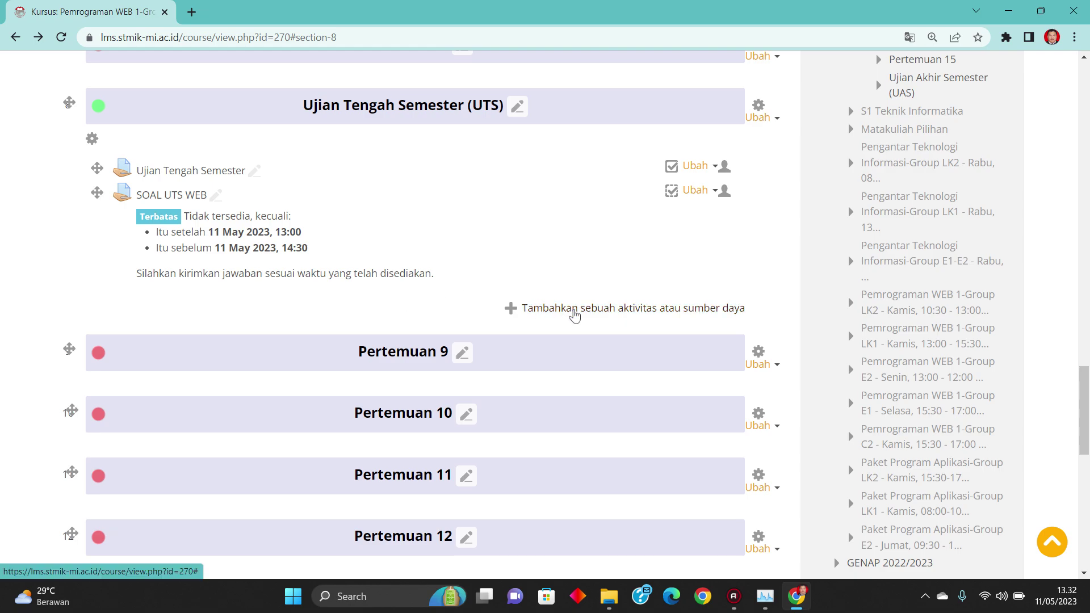
Step: Add another assignment (Penugasan) activity to the Ujian Tengah Semester (UTS) section
left_click(574, 314)
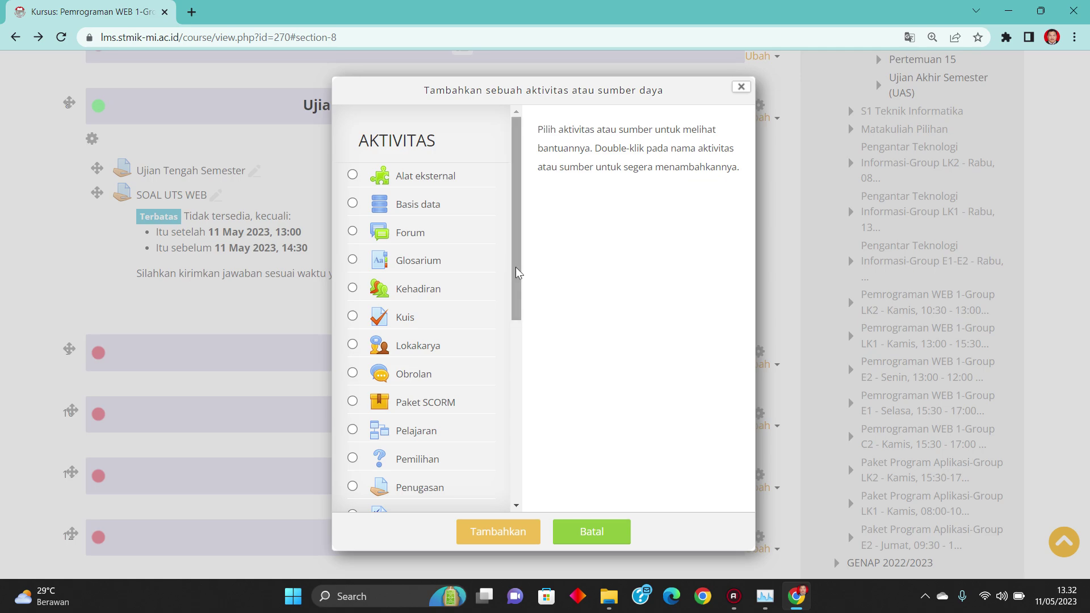
scroll(516, 272, "down", 2)
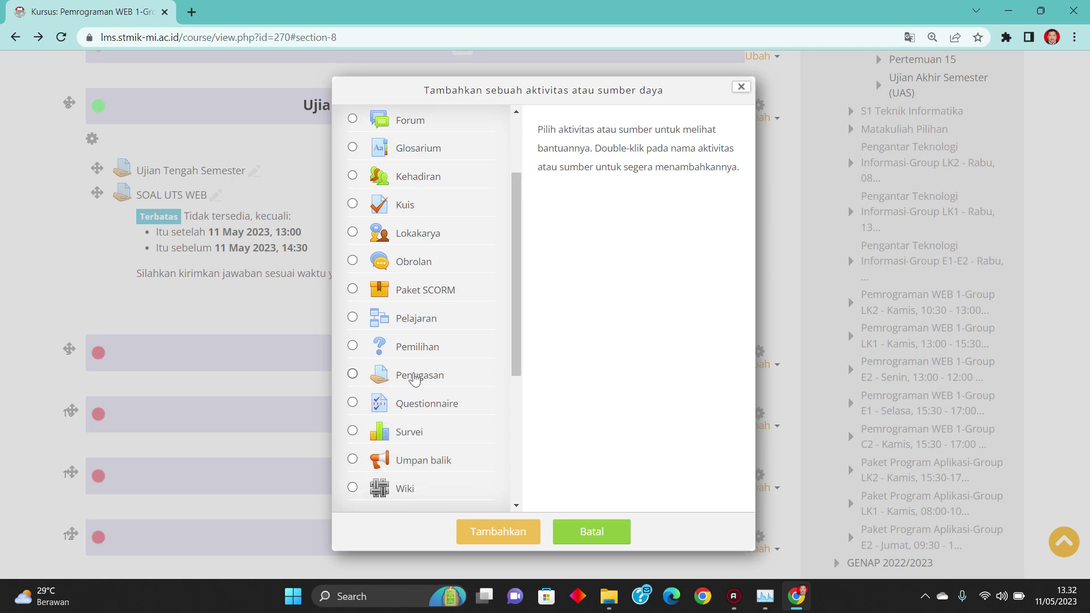
left_click(415, 379)
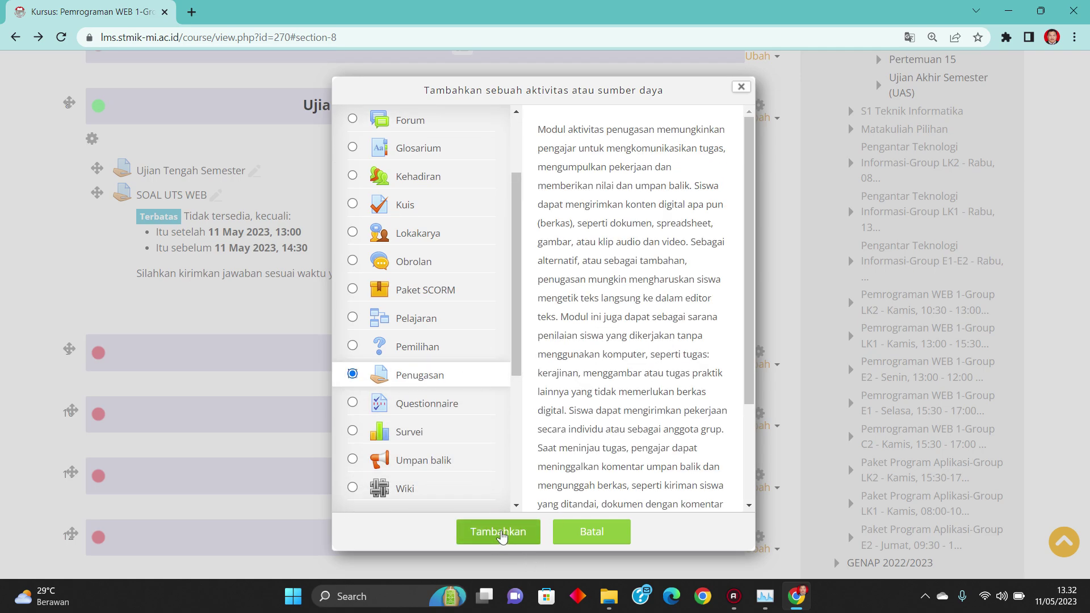
left_click(502, 536)
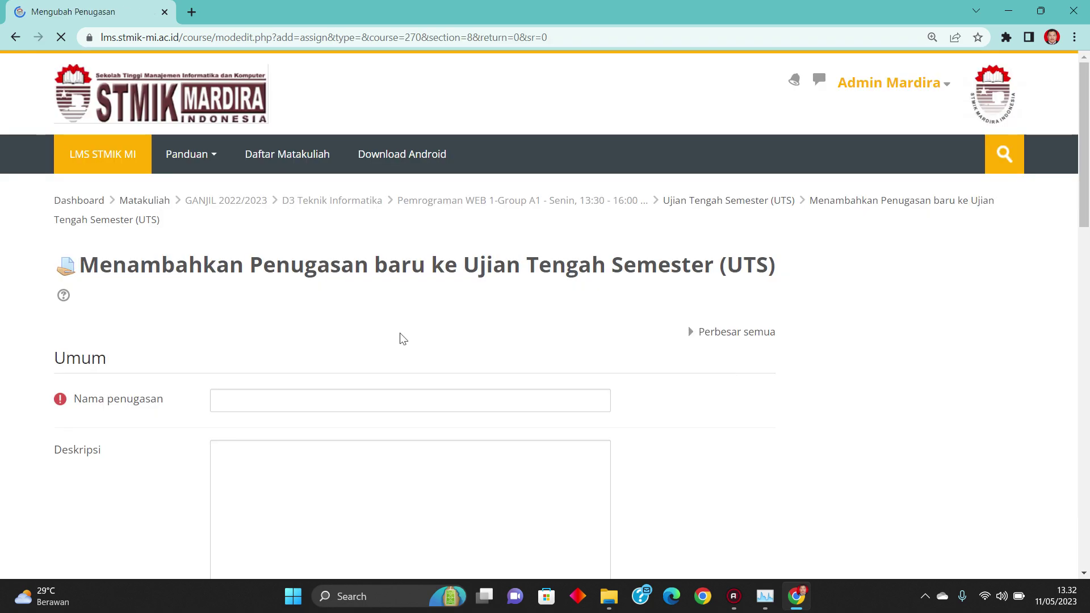
Step: Name the new assignment "Upload Bukti Pembayaran"
left_click(324, 403)
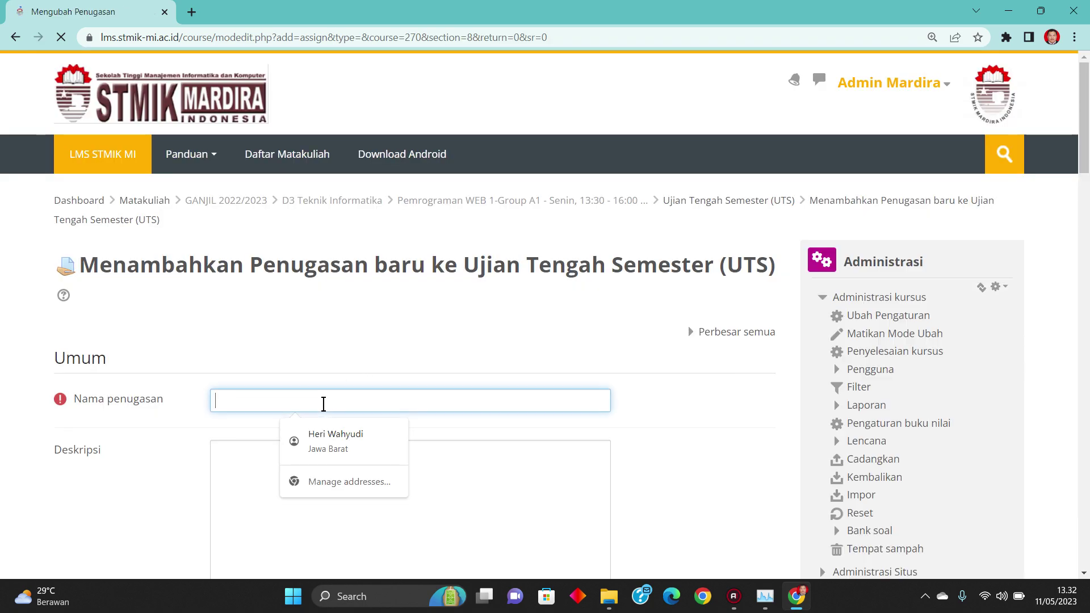
type("Ujia")
scroll(325, 407, "down", 8)
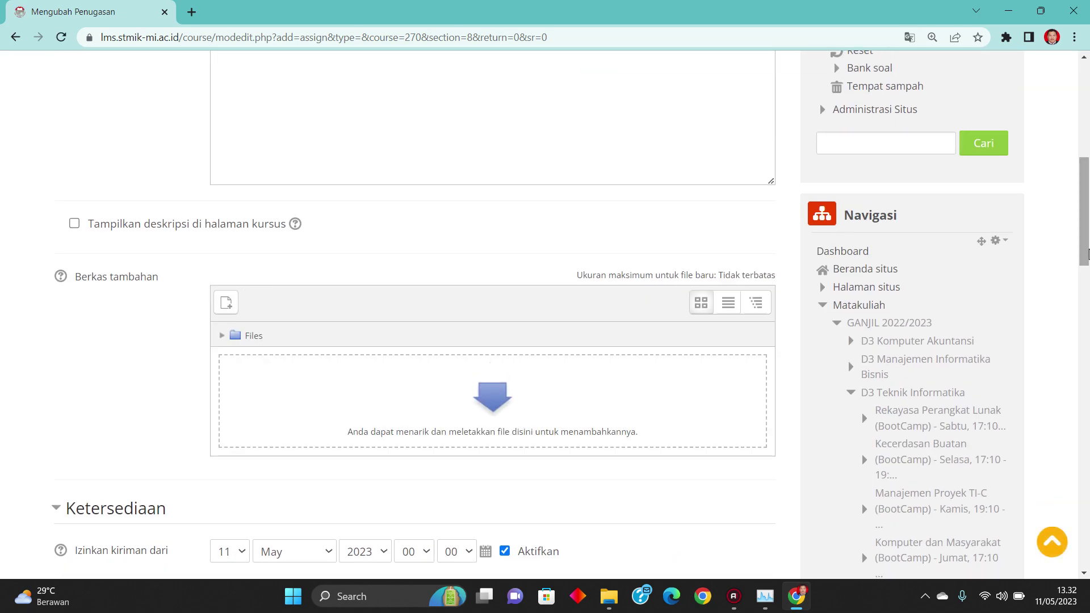
left_click_drag(1088, 254, 1086, 176)
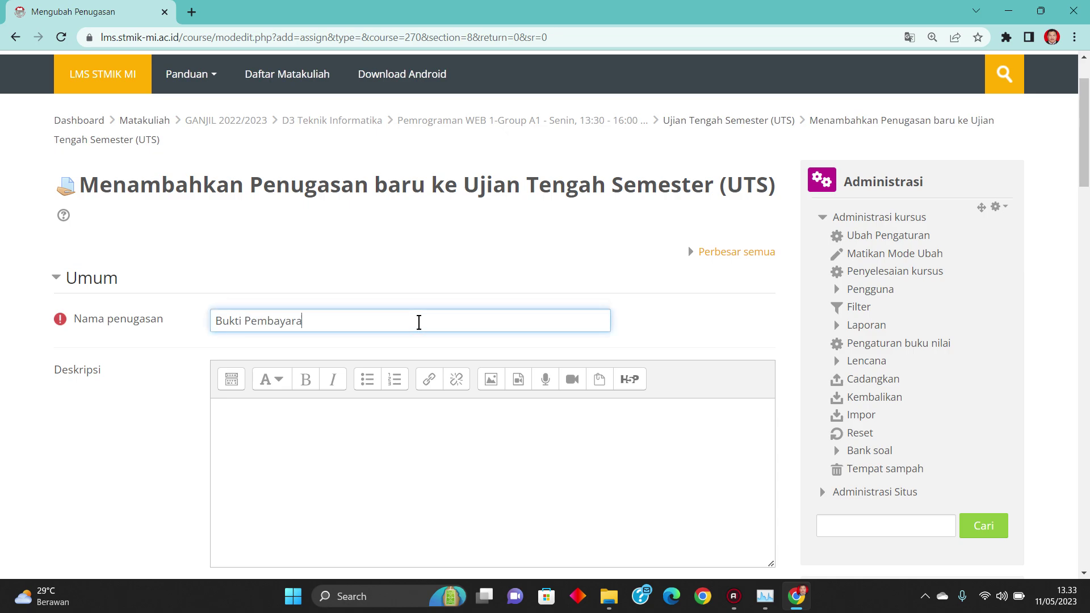
type("n")
left_click(215, 320)
type("Upload")
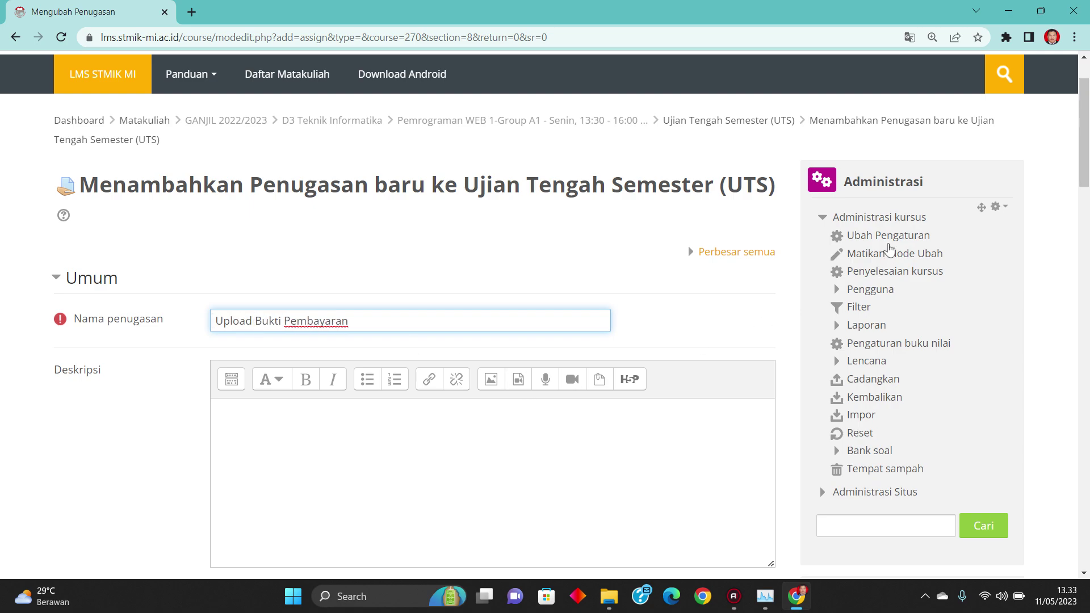
Step: Allow submissions (Izinkan kiriman dari) from 11 May 2023 at 13:00
left_click_drag(1084, 147, 1084, 176)
left_click(438, 276)
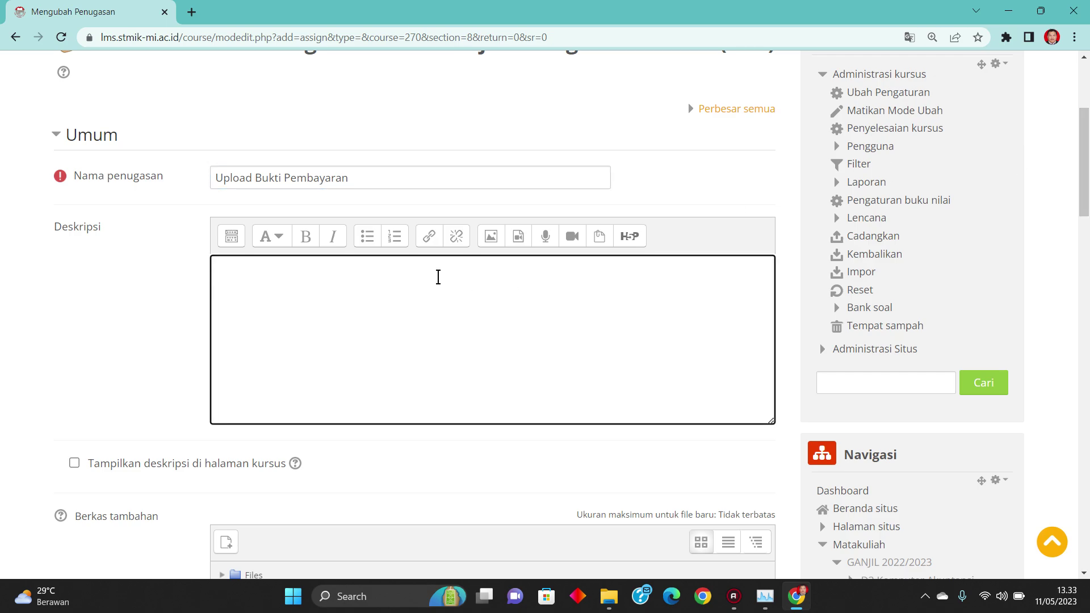
left_click_drag(1086, 134, 1086, 258)
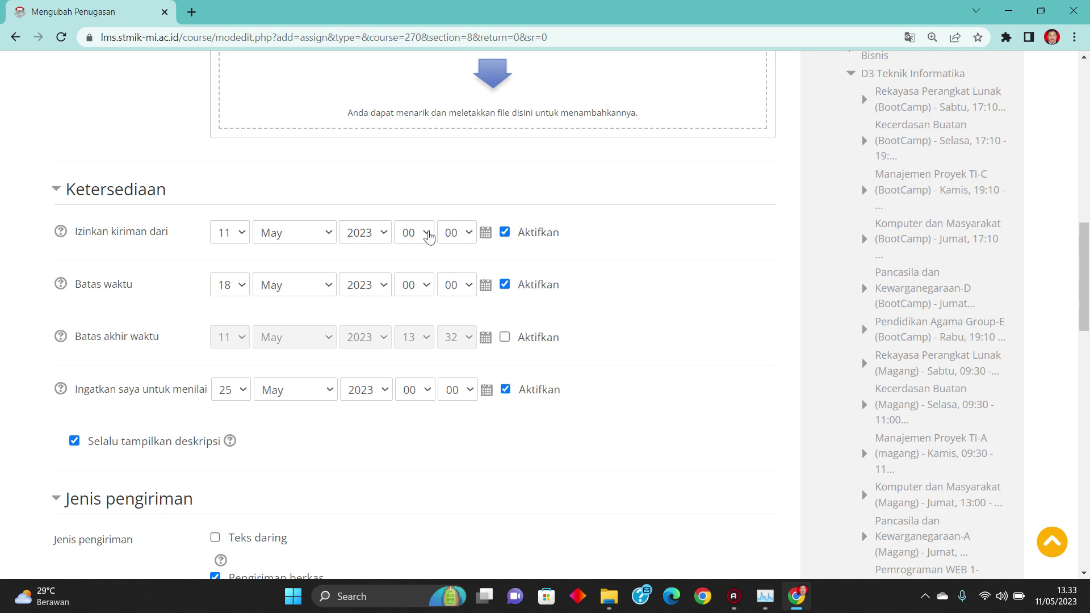
left_click(427, 235)
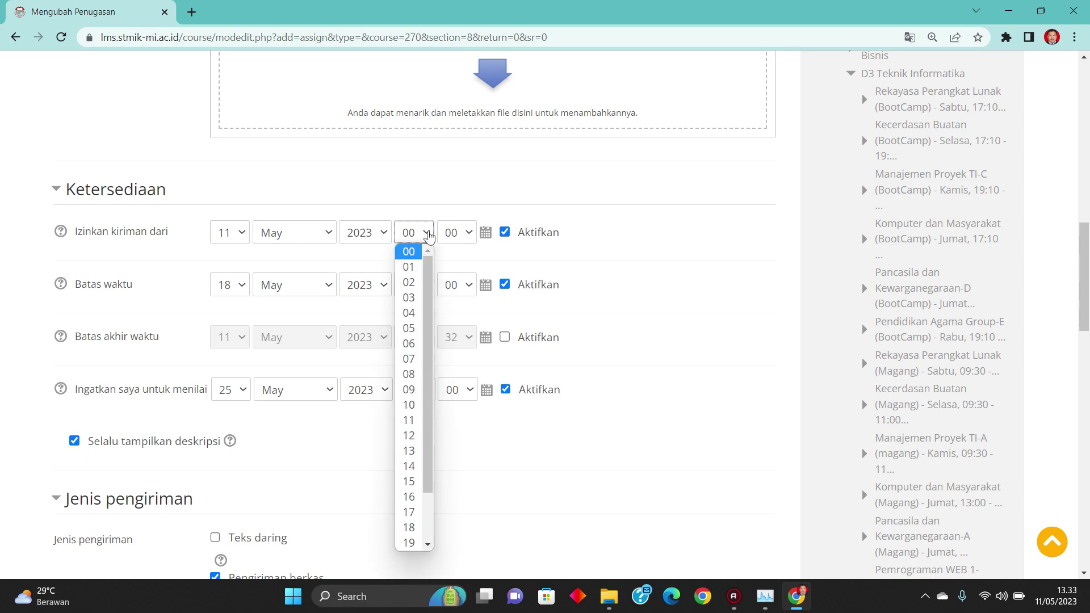
left_click(413, 453)
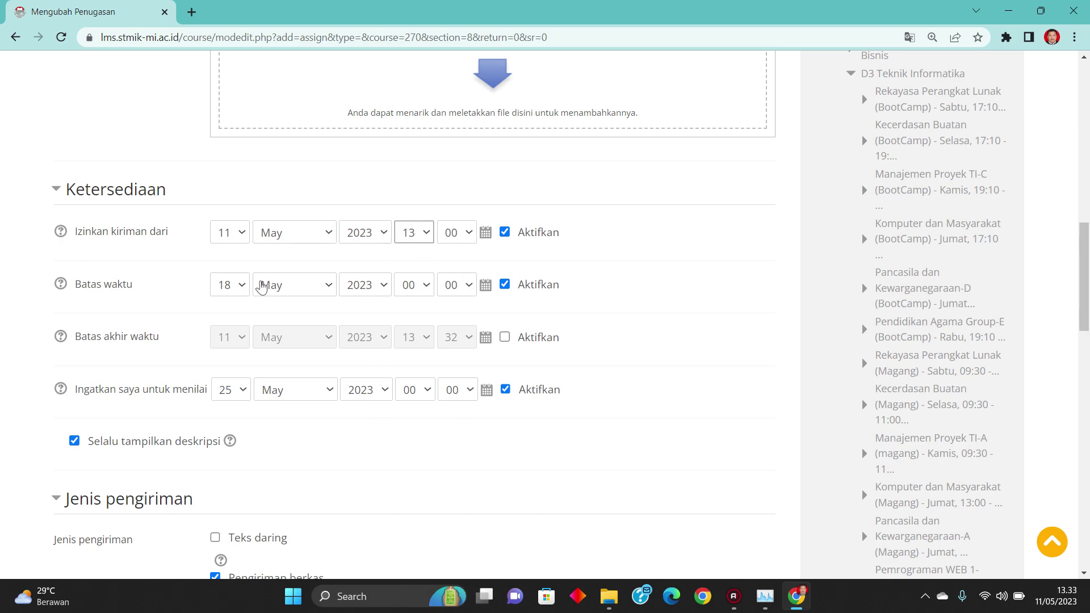
Step: Set the assignment's due date (Batas waktu) to 11 May 2023 at 14:30
left_click(241, 285)
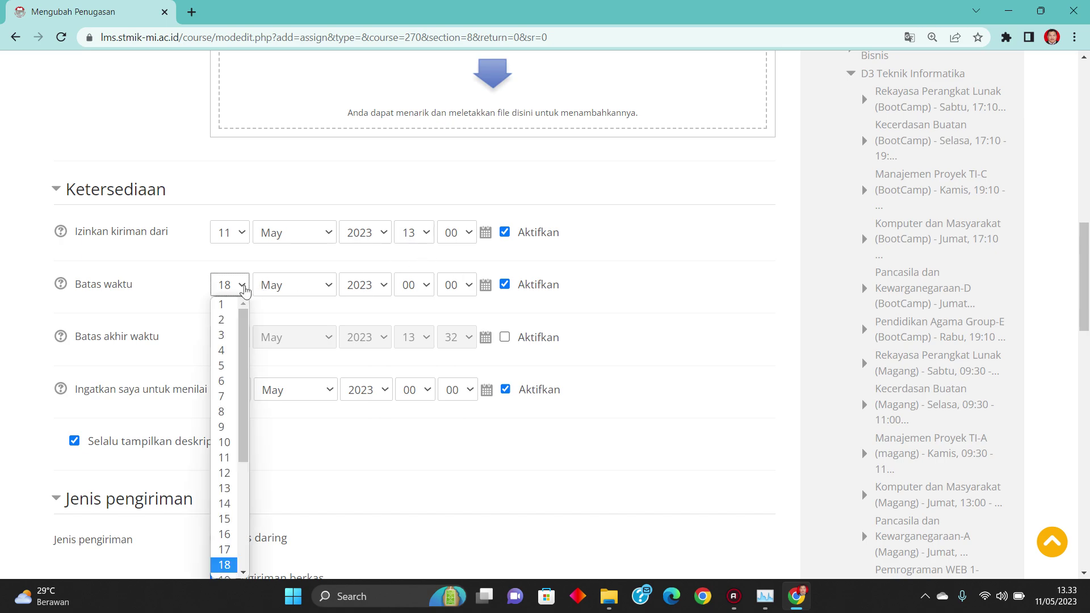
left_click(225, 458)
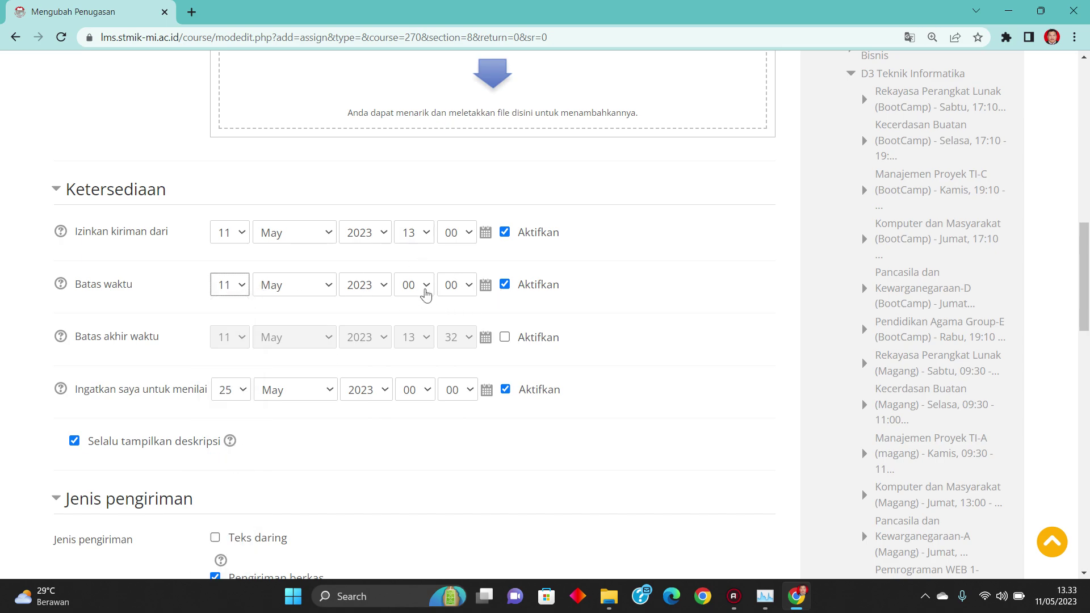
left_click(428, 291)
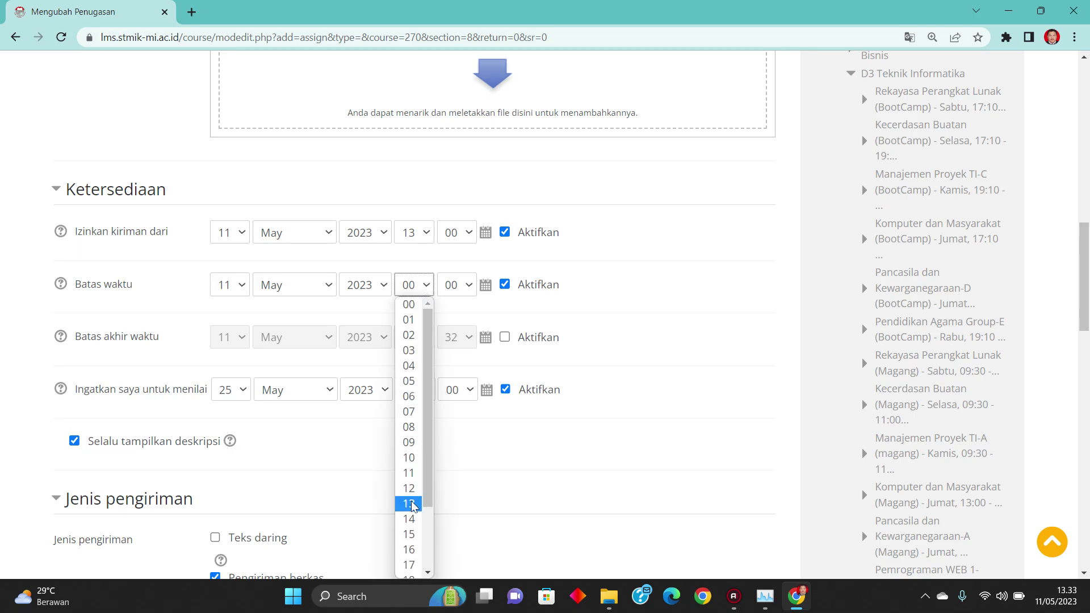
left_click(406, 519)
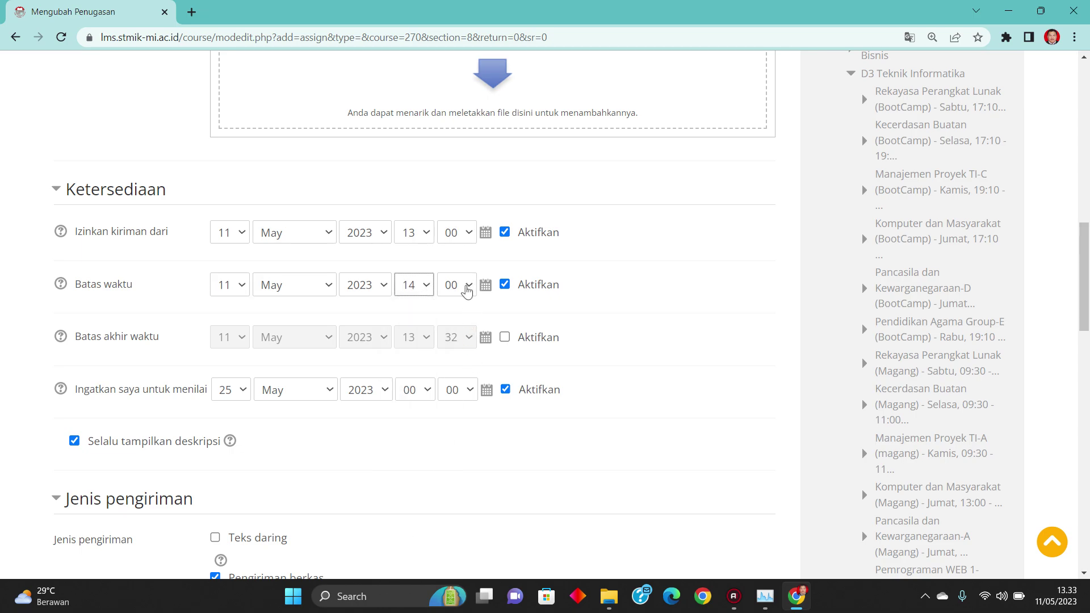
left_click(466, 289)
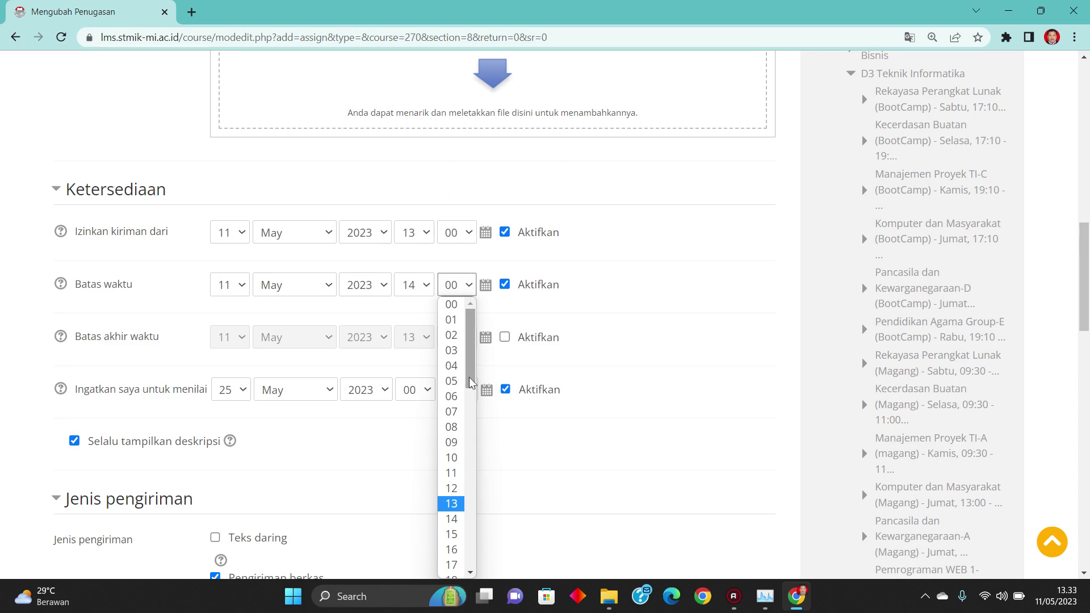
scroll(470, 382, "down", 2)
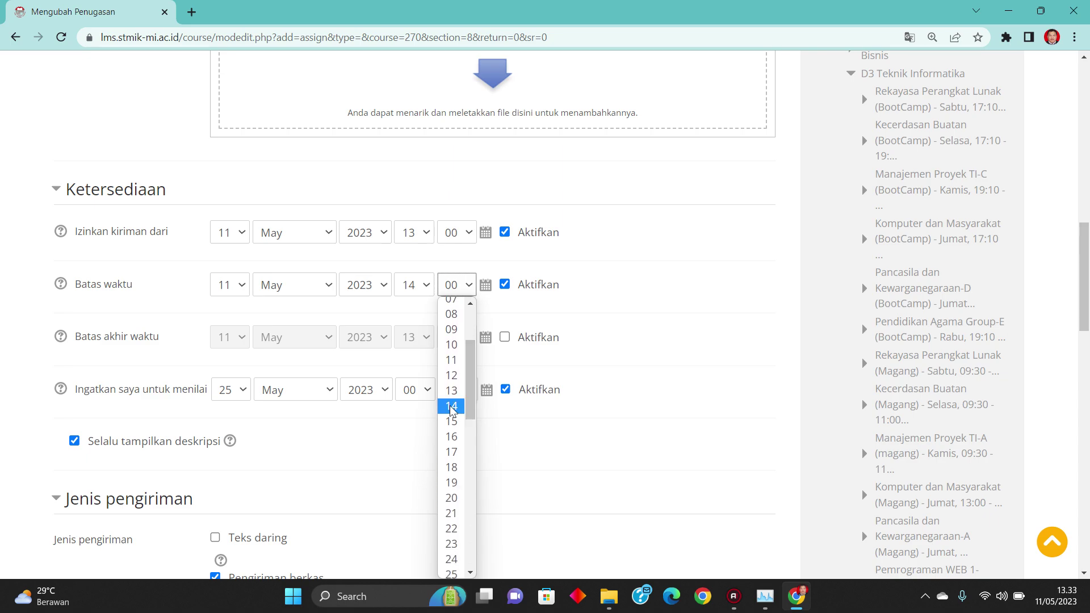
left_click_drag(470, 406, 470, 453)
left_click(450, 474)
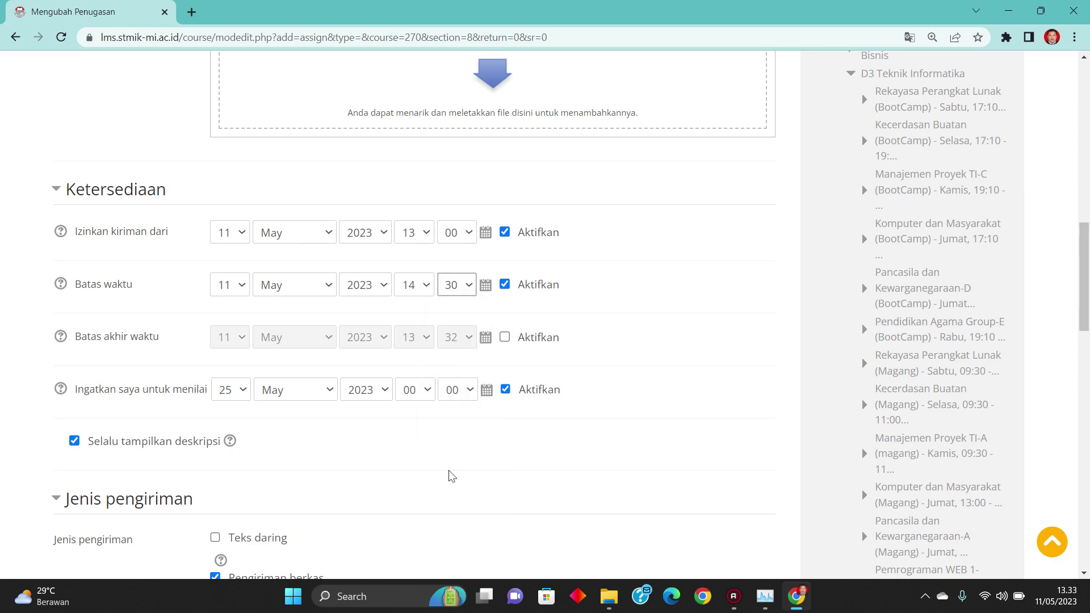
Step: Limit the maximum number of uploaded files (Jumlah maksimum berkas yang dikirim) to 1
left_click_drag(1087, 255, 1085, 328)
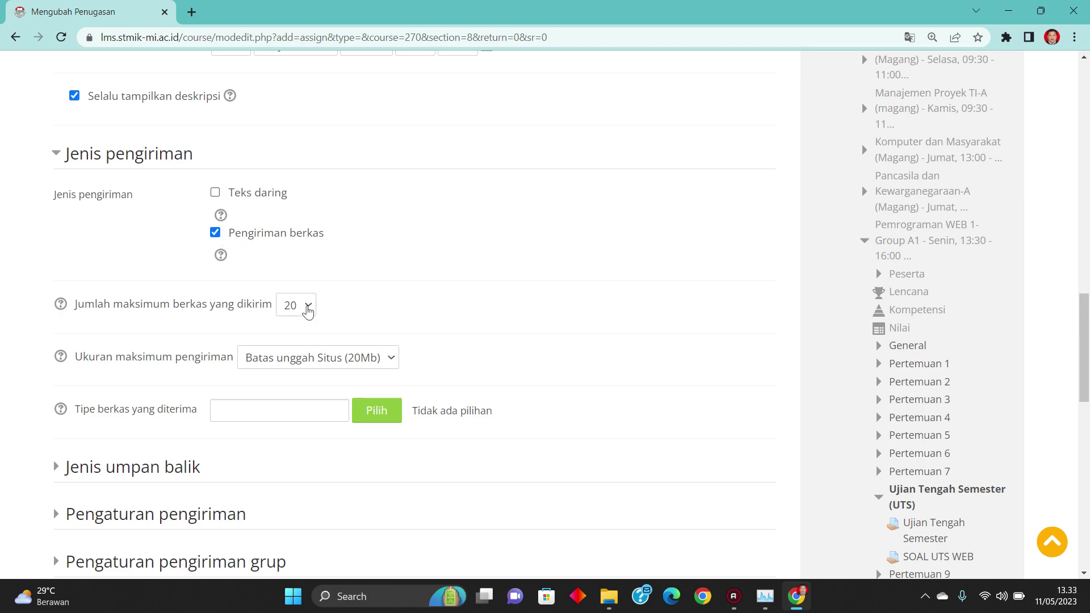
left_click(305, 306)
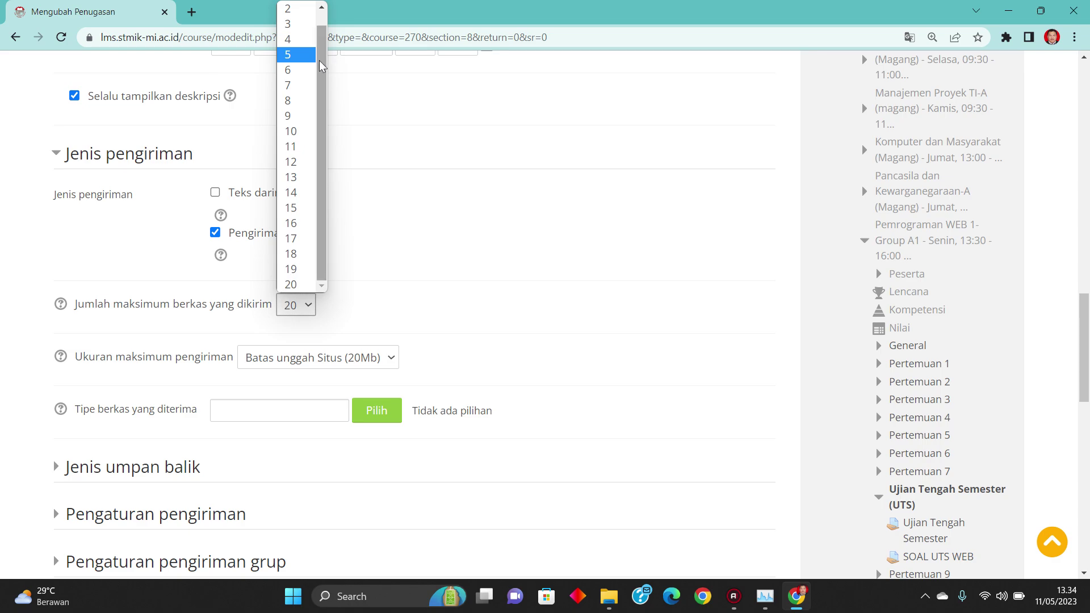
scroll(328, 29, "up", 1)
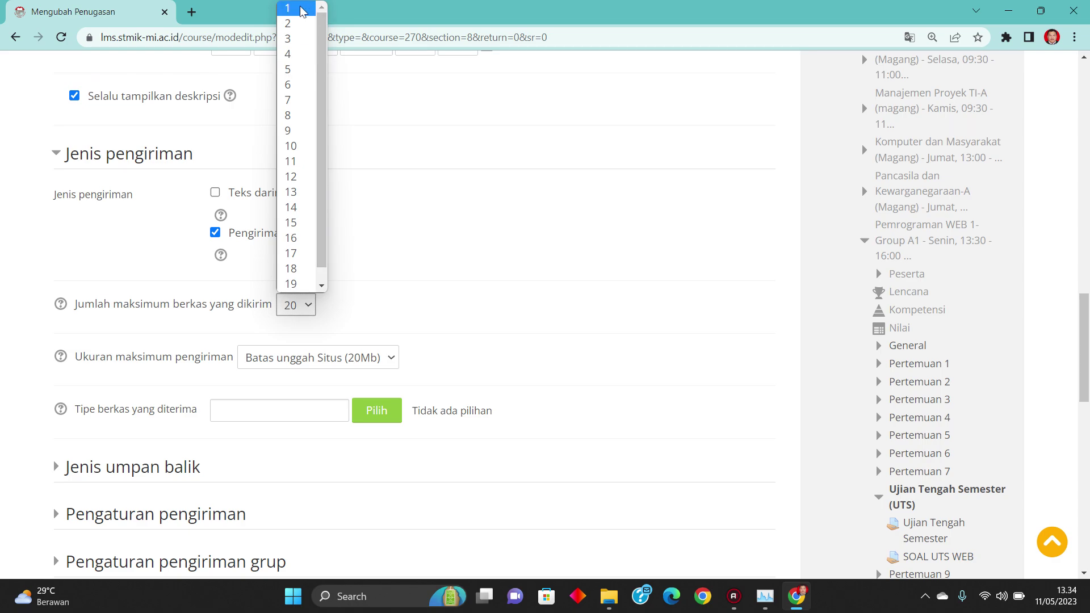
left_click(303, 9)
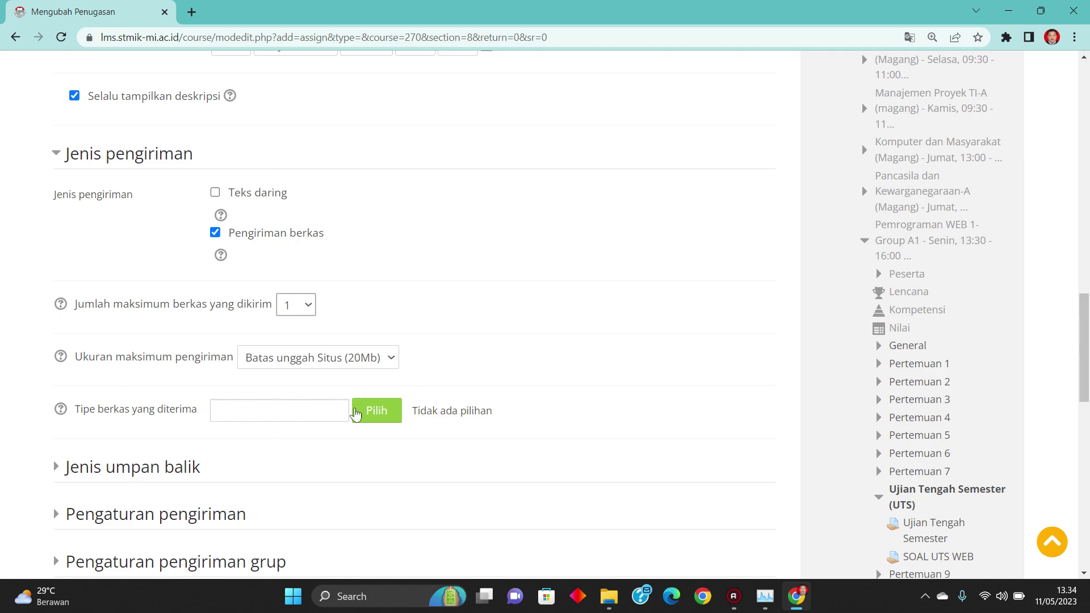
Step: Restrict the accepted file types (Tipe berkas yang diterima) to archive, document and image files, and save the selection
left_click(382, 419)
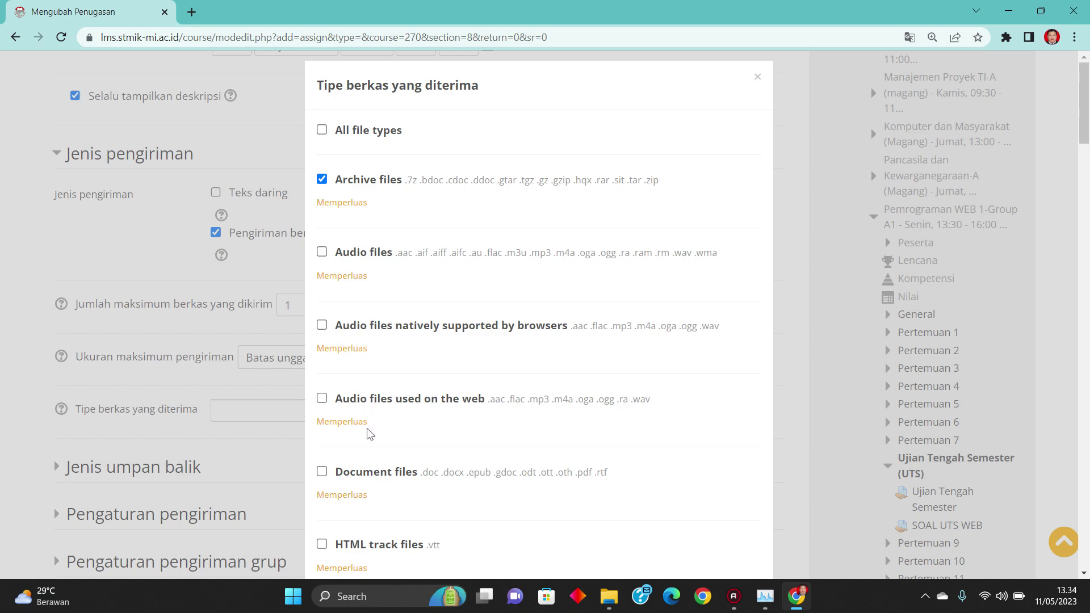
left_click(322, 474)
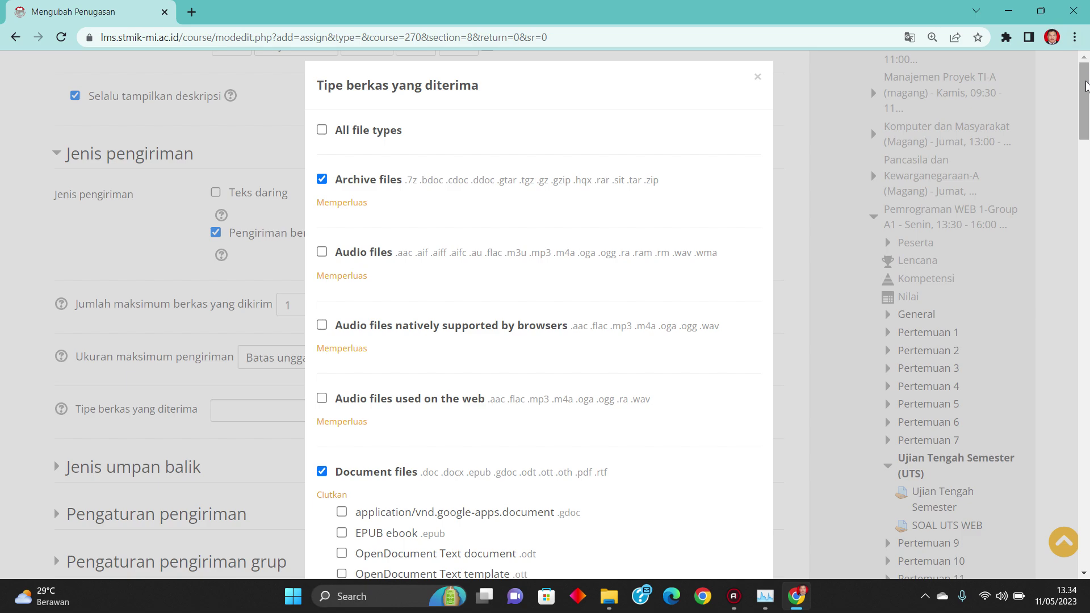
left_click_drag(1085, 85, 1085, 156)
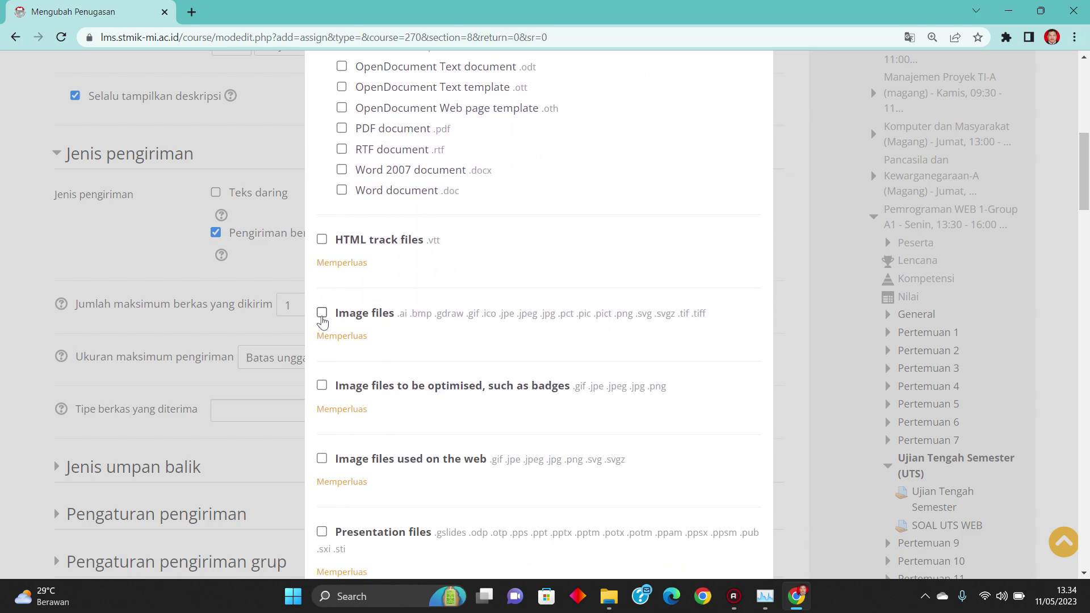
left_click(322, 313)
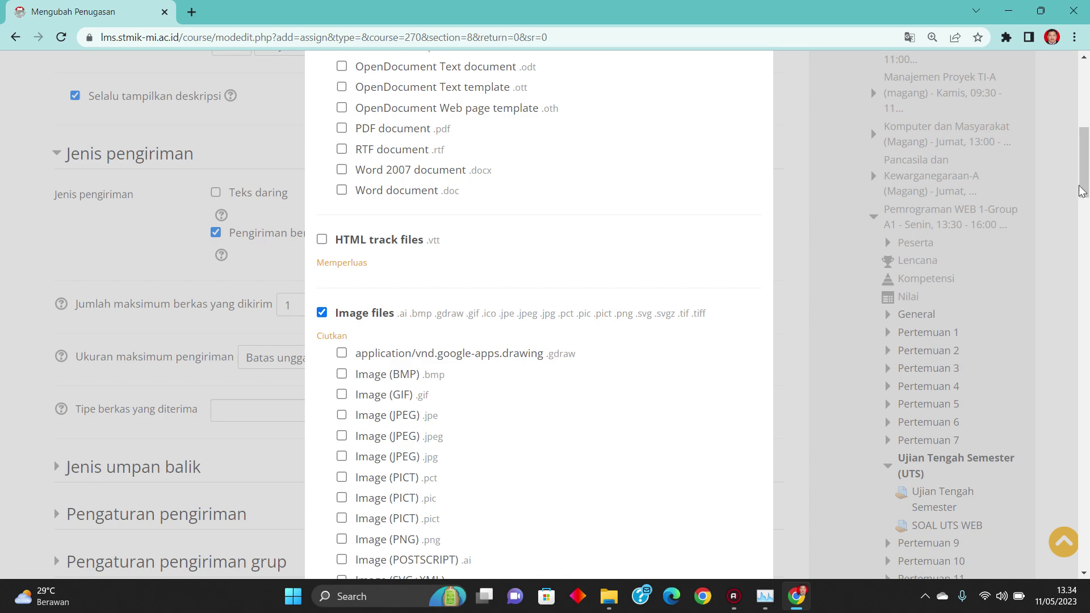
left_click_drag(1082, 190, 1086, 574)
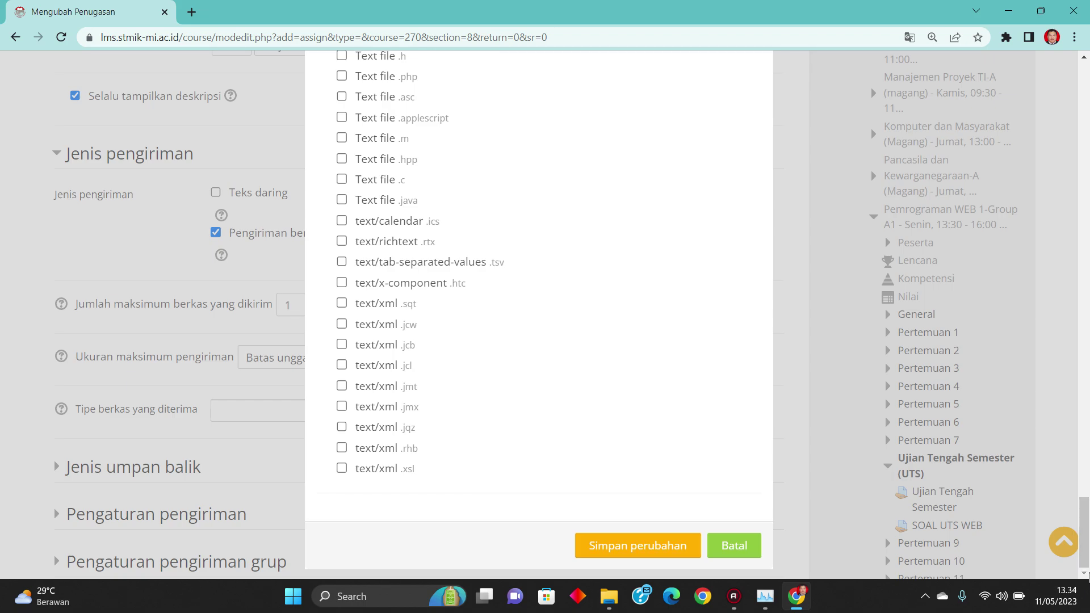
left_click(639, 546)
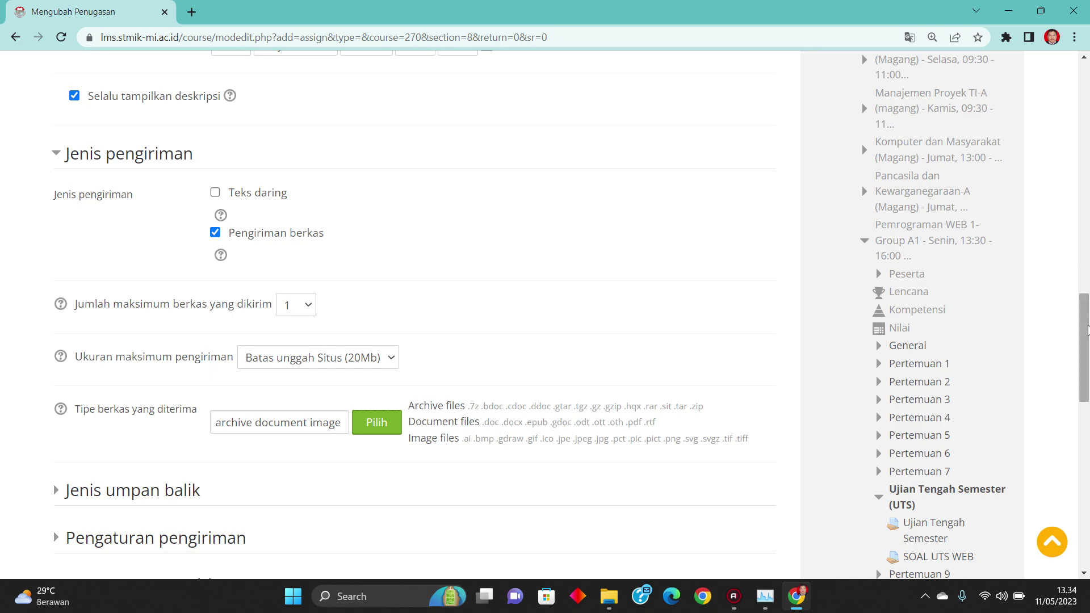
Step: Set completion tracking (Pelacakan penyelesaian) to "Aktivitas otomatis lengkap apabila kondisi terpenuhi", and save and display the assignment
left_click_drag(1086, 329, 1085, 412)
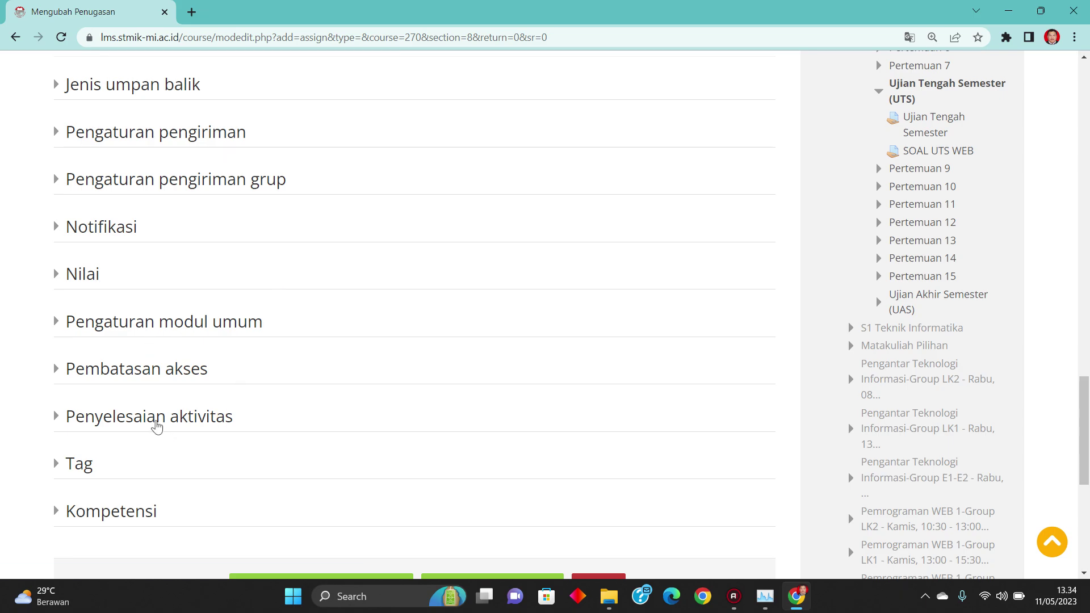
left_click(157, 427)
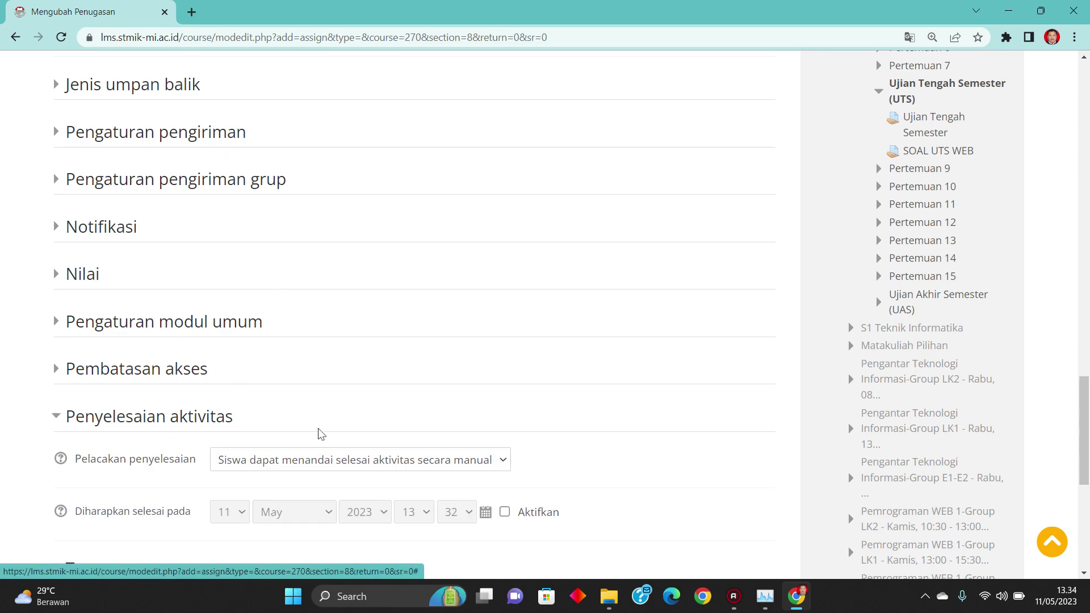
left_click(388, 464)
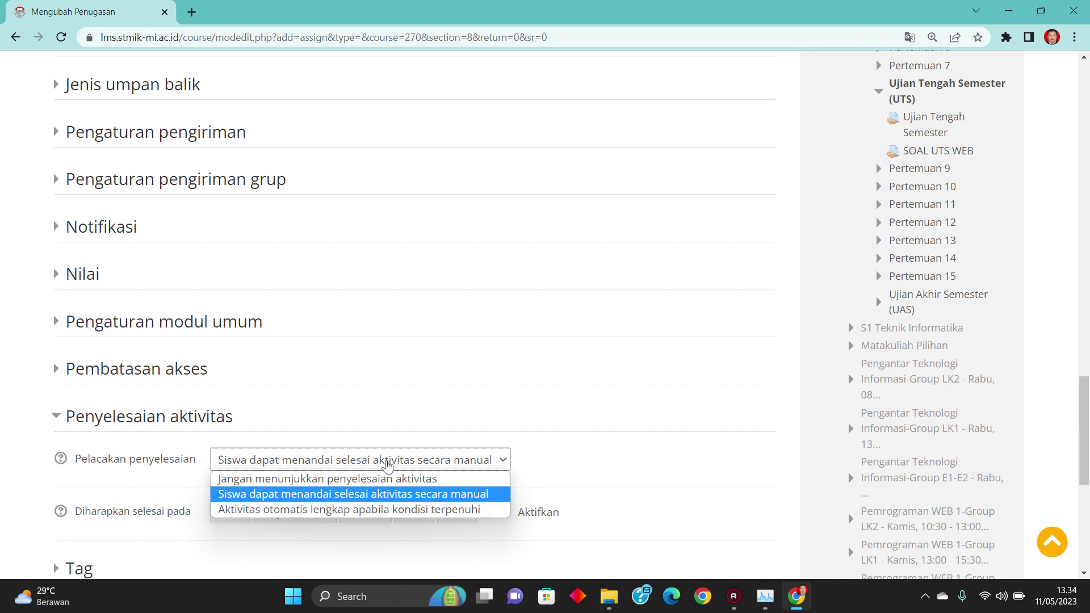
left_click(311, 509)
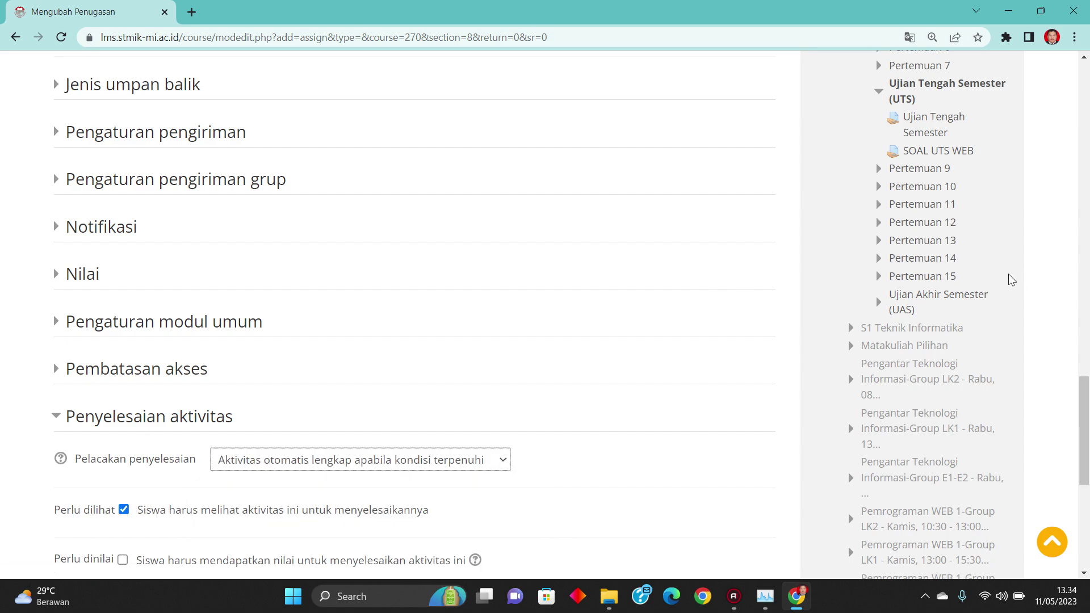
left_click_drag(1083, 398, 1080, 476)
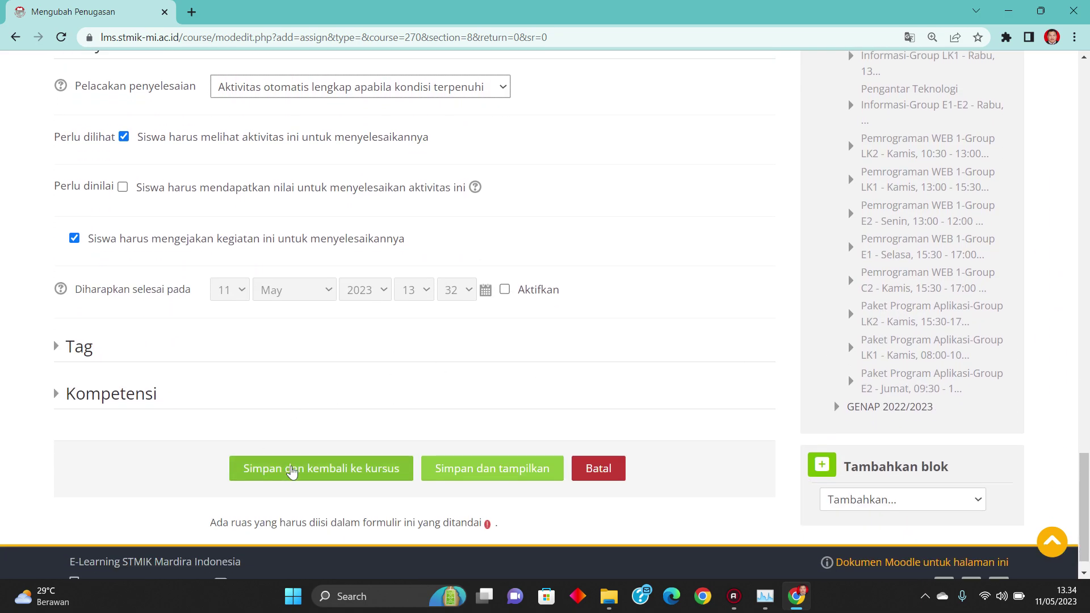
left_click(492, 471)
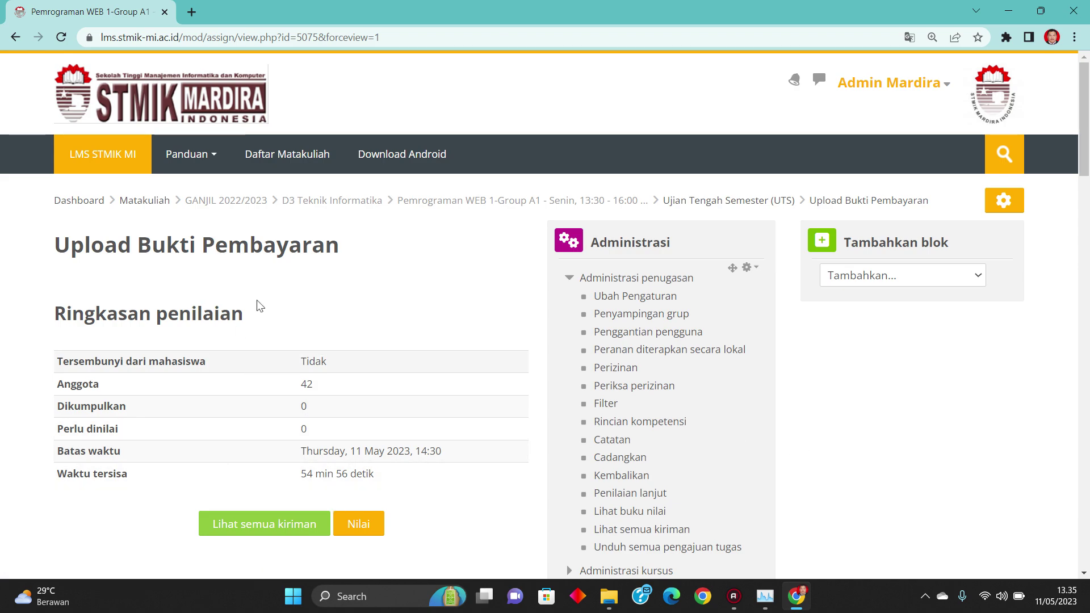
Step: Return to the Pemrograman WEB 1 course page and review the activities in the Ujian Tengah Semester (UTS) section
left_click(457, 206)
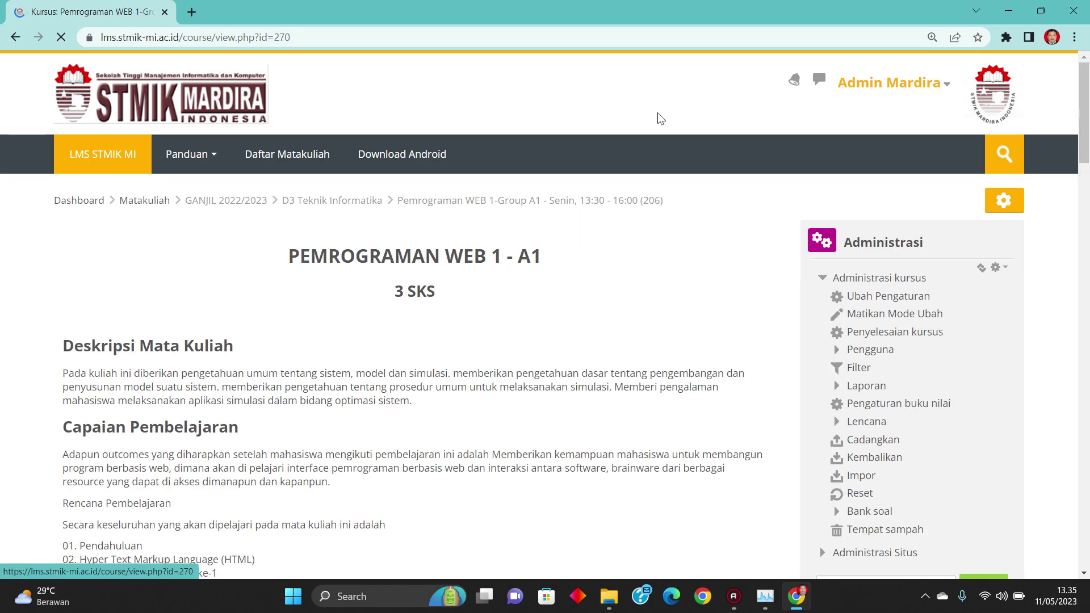
left_click_drag(1084, 111, 1088, 385)
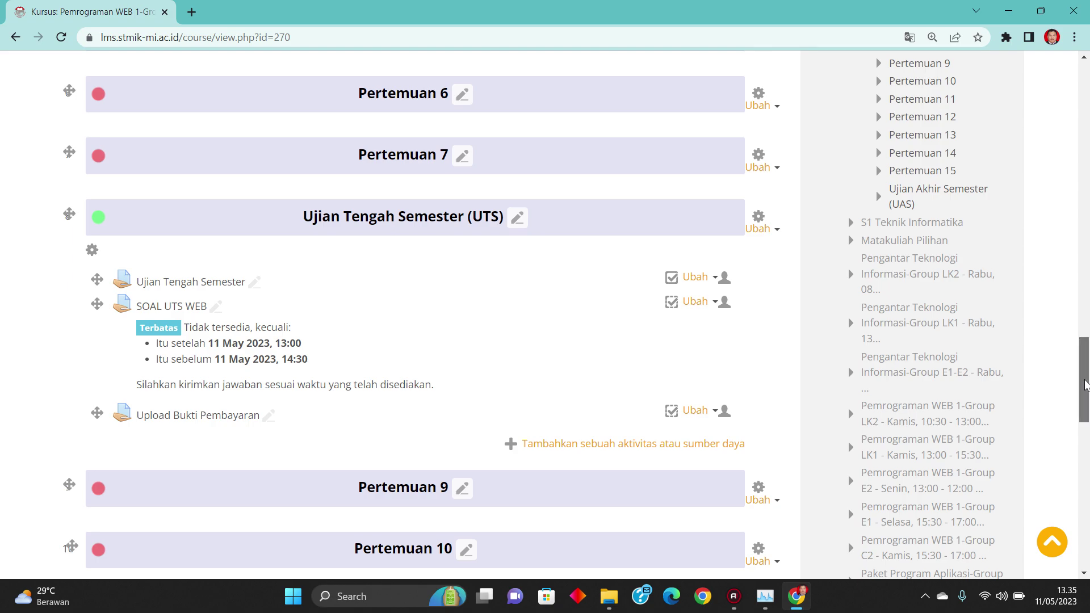
left_click_drag(1084, 384, 1085, 168)
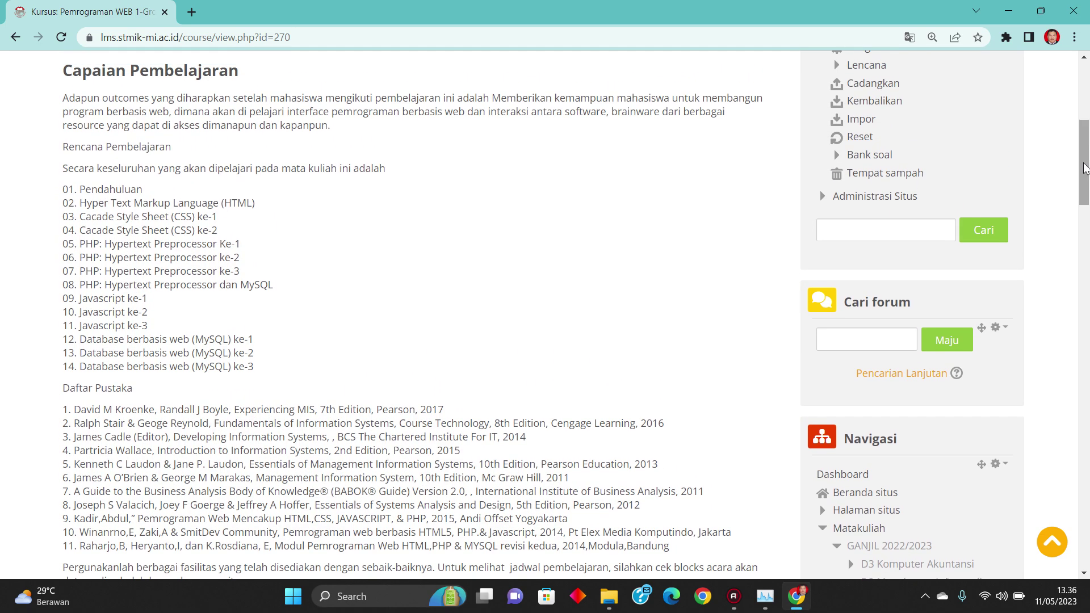